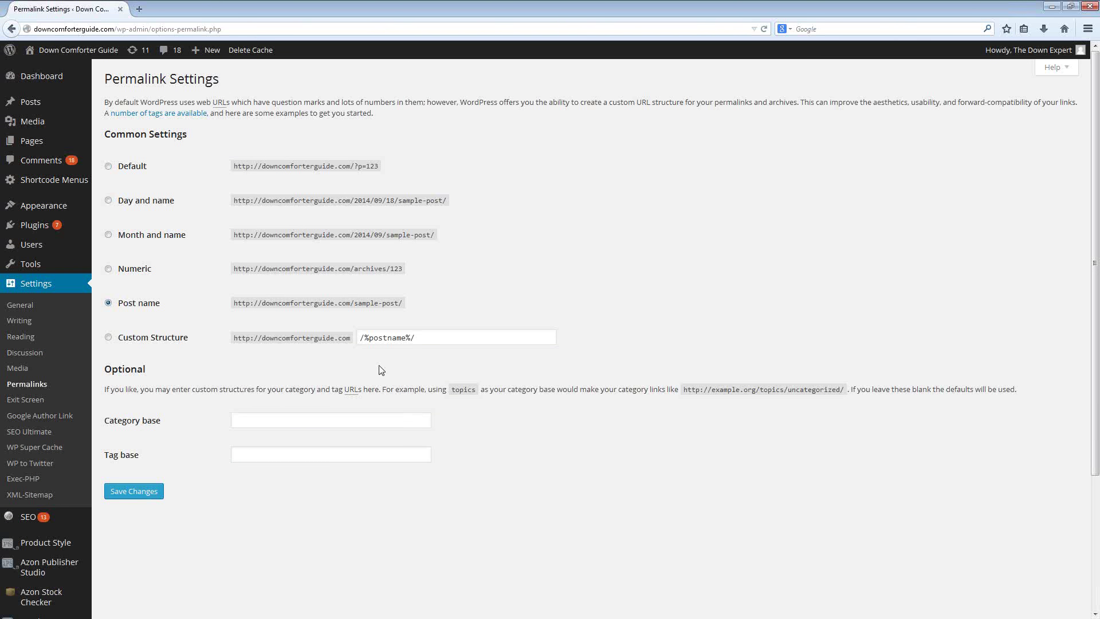
# Step: Change the custom permalink structure from /%postname%/ to /%category%/%postname%/
pyautogui.tripleClick(422, 338)
pyautogui.hotkey('ctrl', 'c')
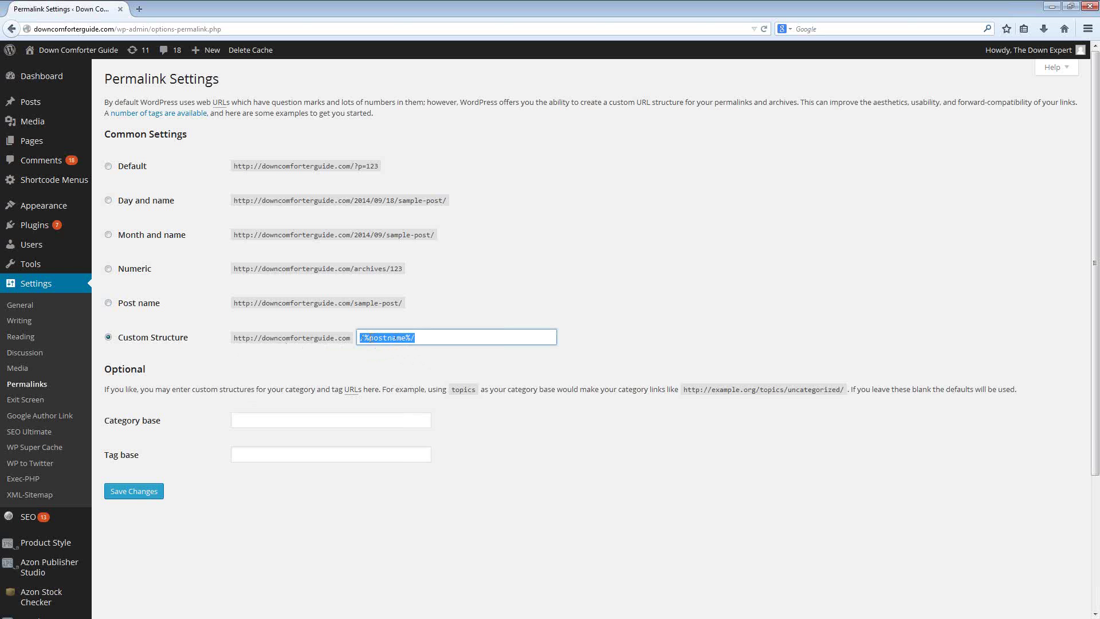
pyautogui.press('End')
pyautogui.hotkey('ctrl', 'v')
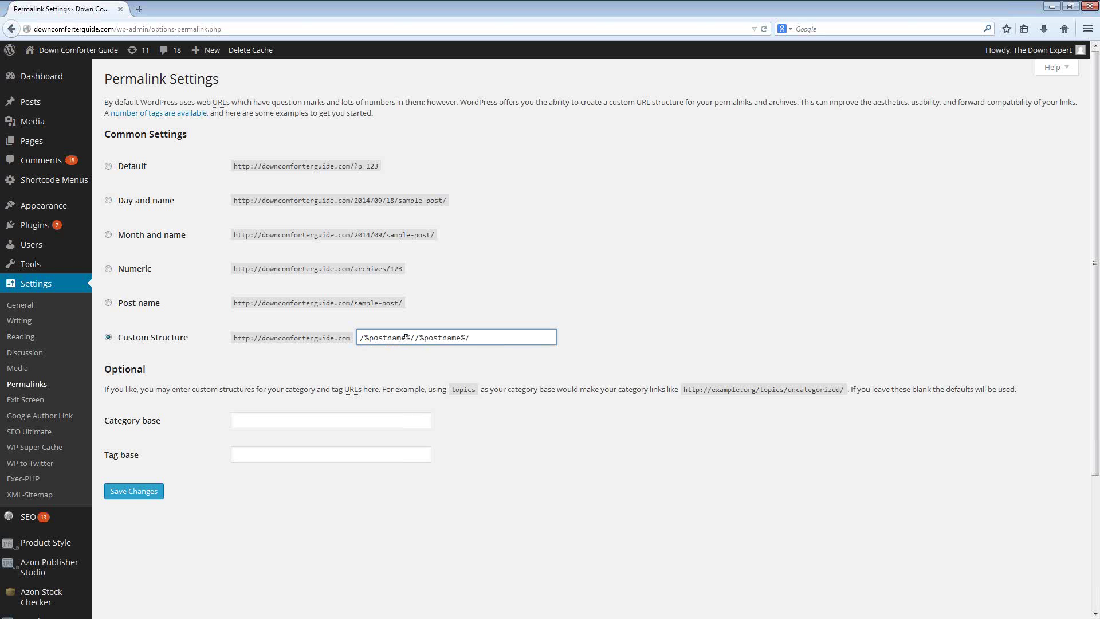
pyautogui.click(416, 337)
pyautogui.press('BackSpace')
pyautogui.doubleClick(390, 337)
pyautogui.write('category')
pyautogui.click(461, 354)
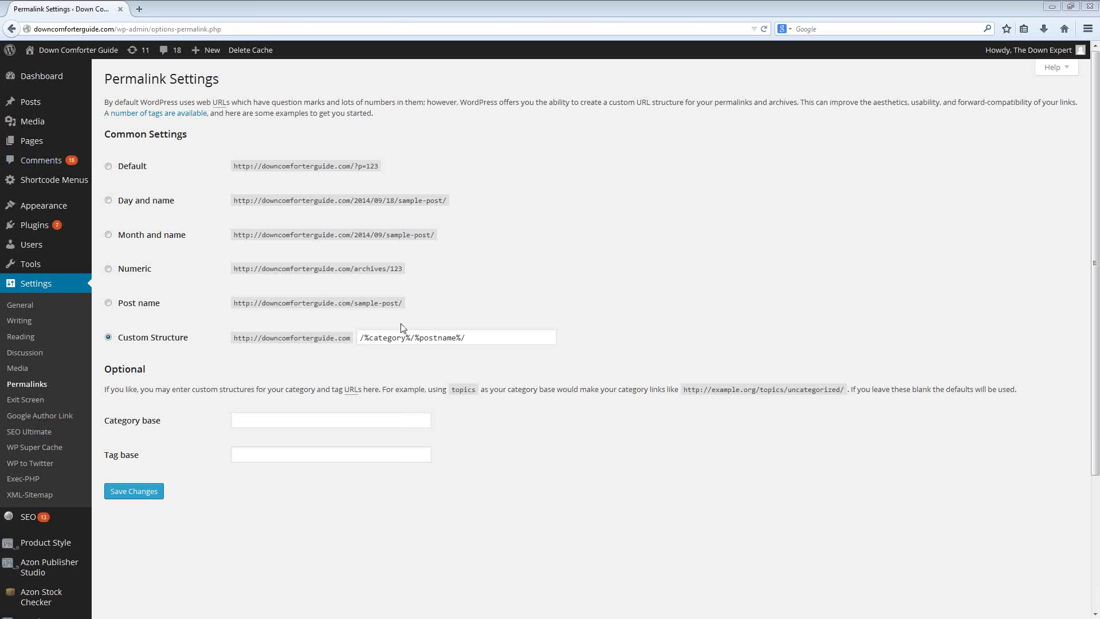
# Step: Delete /%category% from the custom structure, leaving only /%postname%/
pyautogui.moveTo(410, 337); pyautogui.dragTo(359, 338)
pyautogui.press('BackSpace')
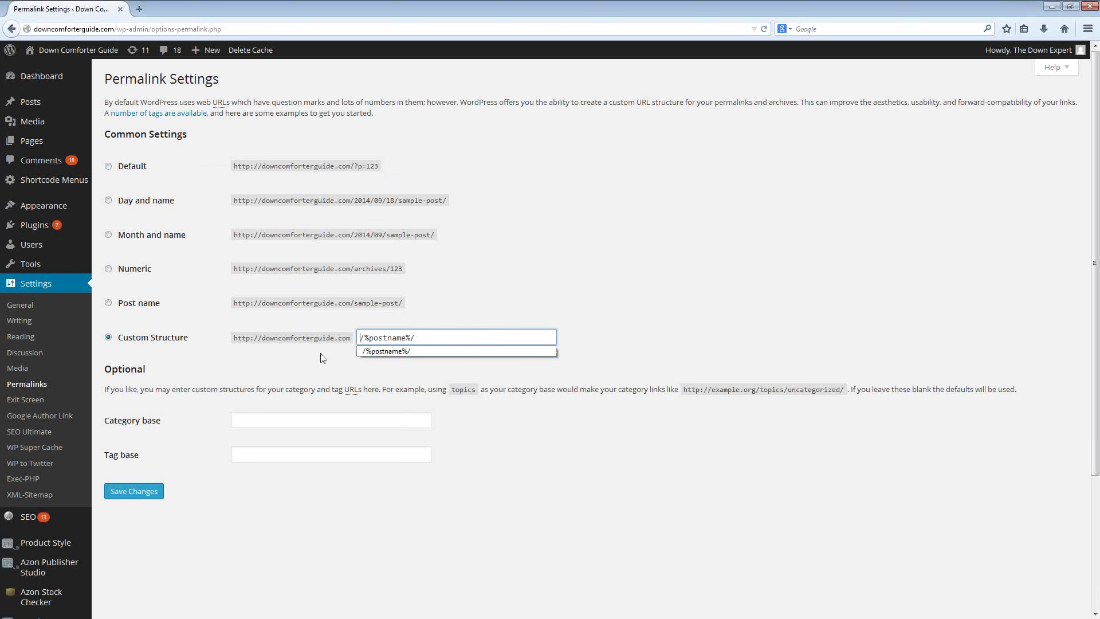
pyautogui.click(457, 316)
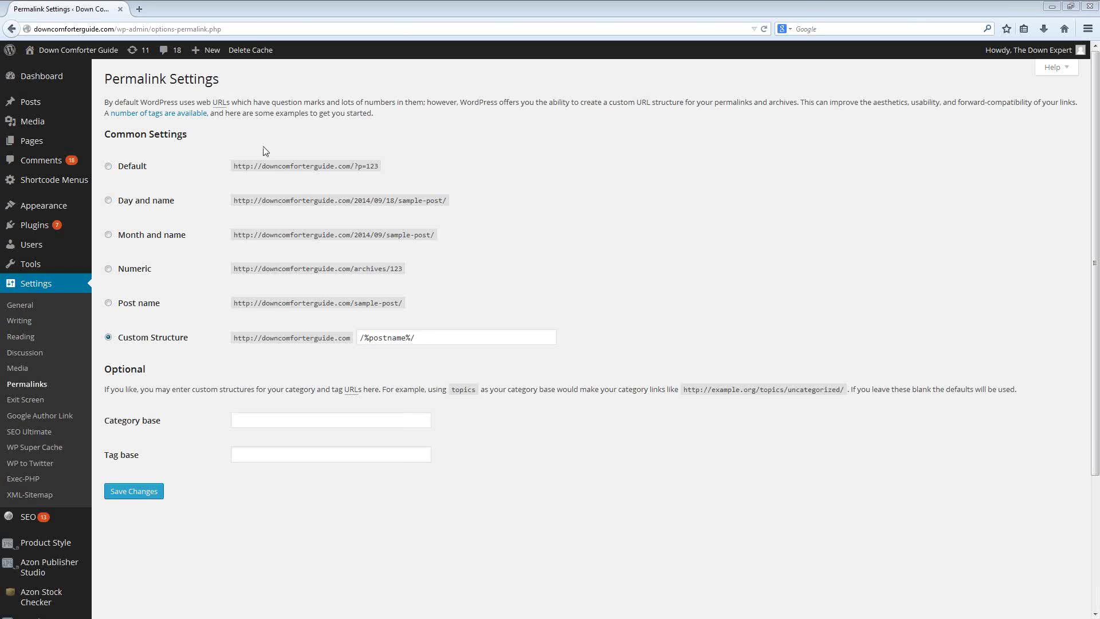
pyautogui.click(362, 338)
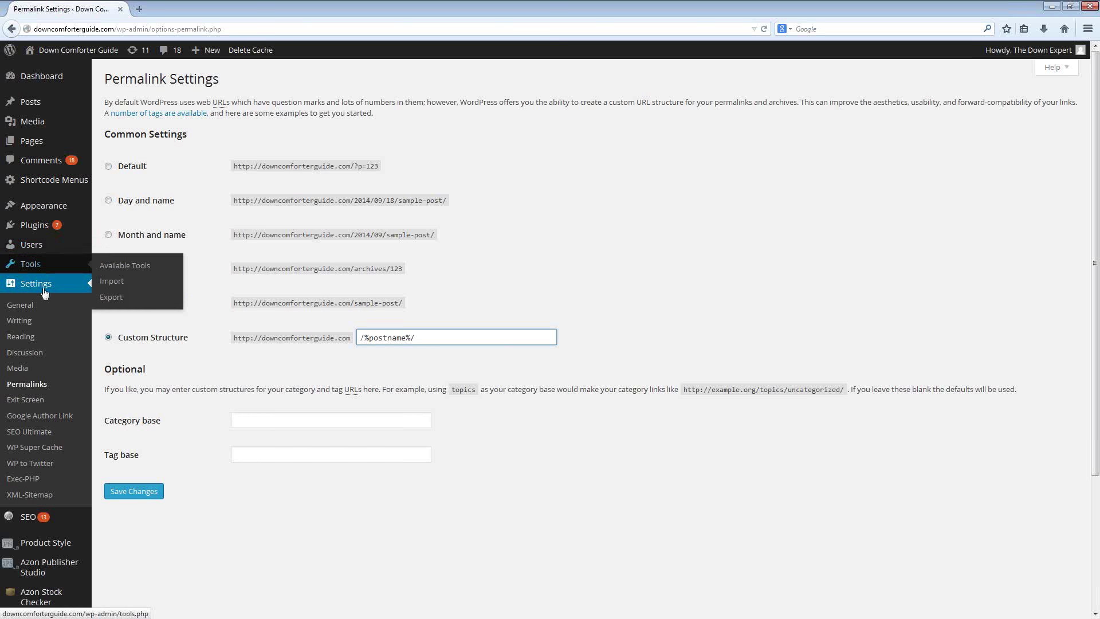
pyautogui.scroll(-5, 148, 369)
# Step: Open the SEO Miscellaneous settings page in a new browser tab
pyautogui.moveTo(42, 356)
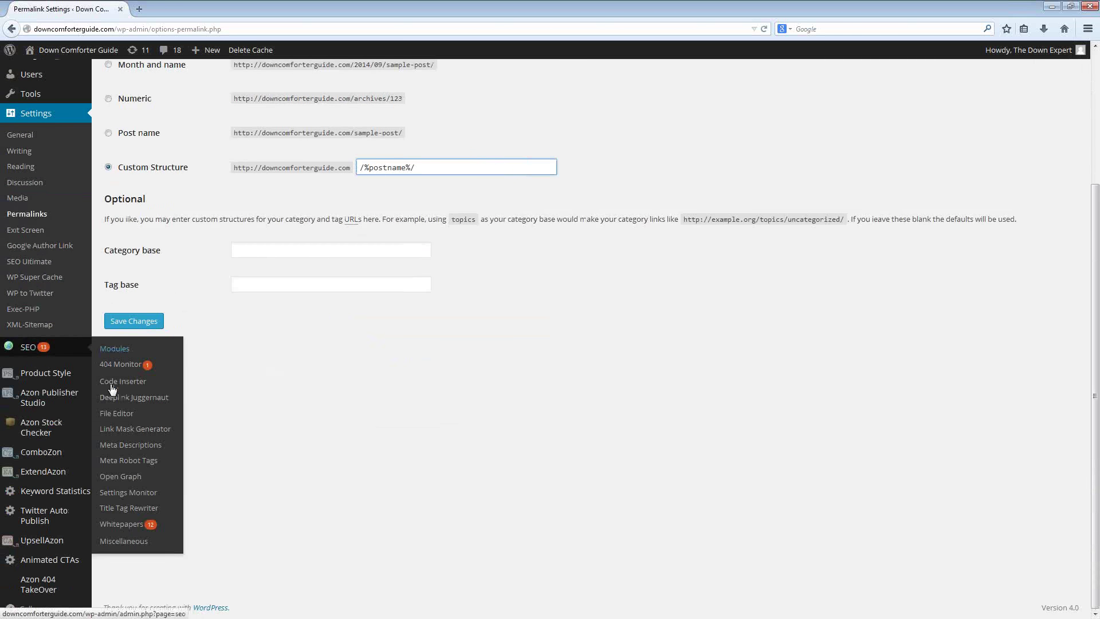
pyautogui.rightClick(112, 544)
pyautogui.click(166, 439)
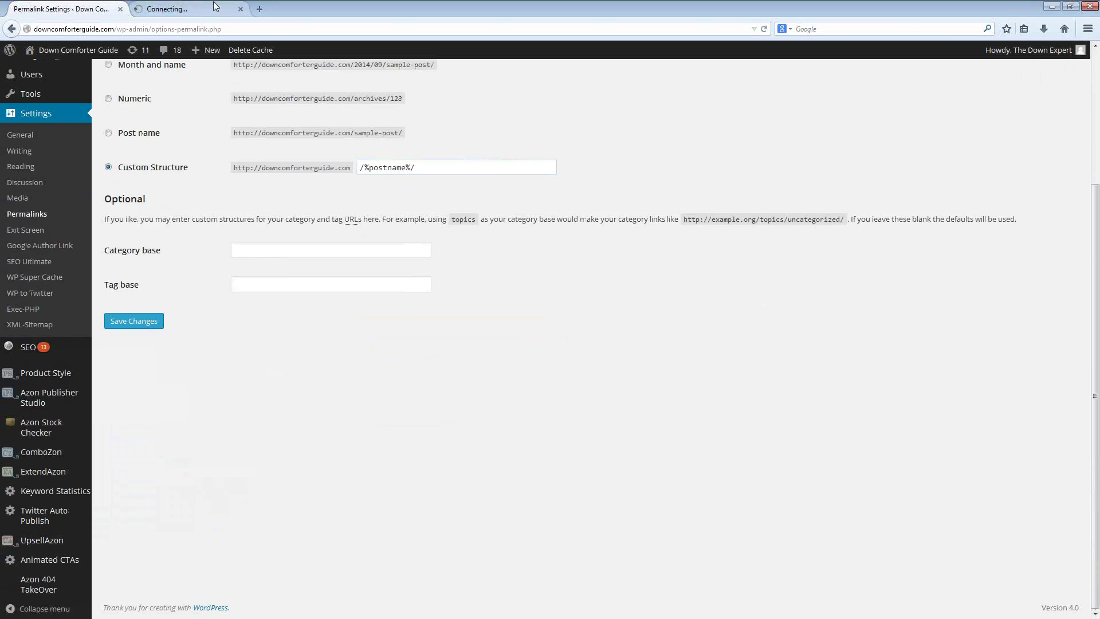
# Step: Review the Miscellaneous page's Permalink Tweaker options, then go back to Permalink Settings
pyautogui.click(183, 9)
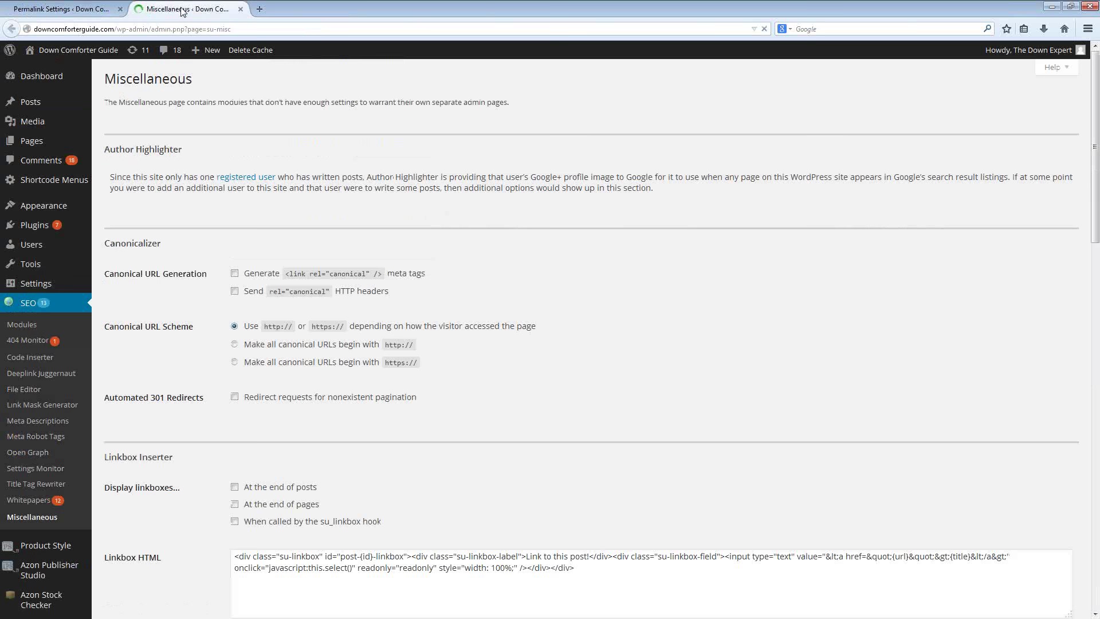
pyautogui.scroll(-4, 335, 178)
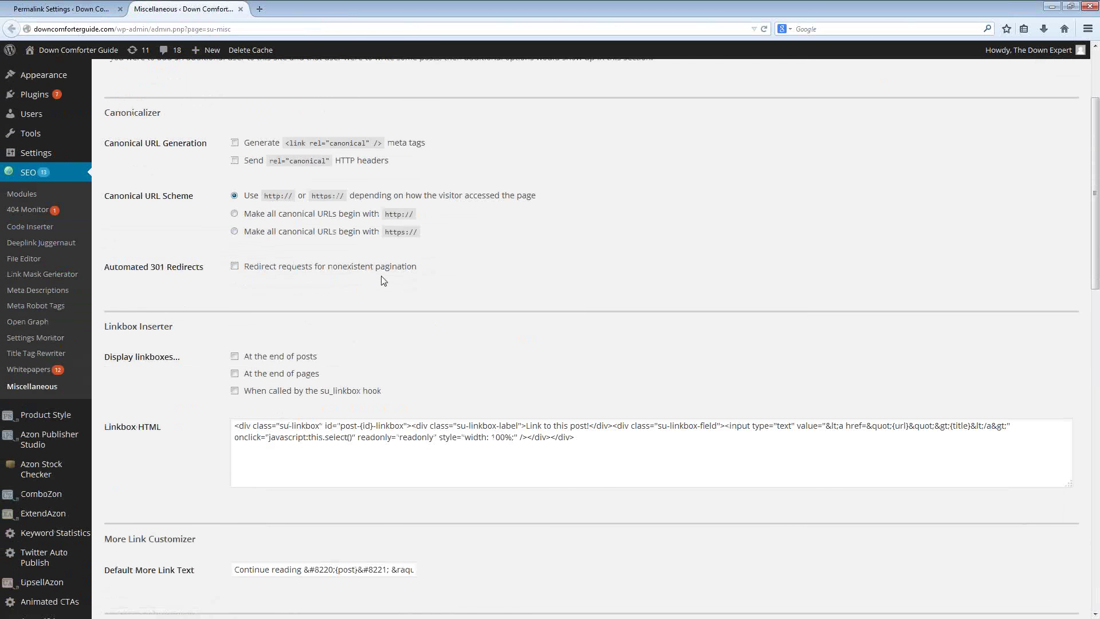
pyautogui.scroll(1, 367, 291)
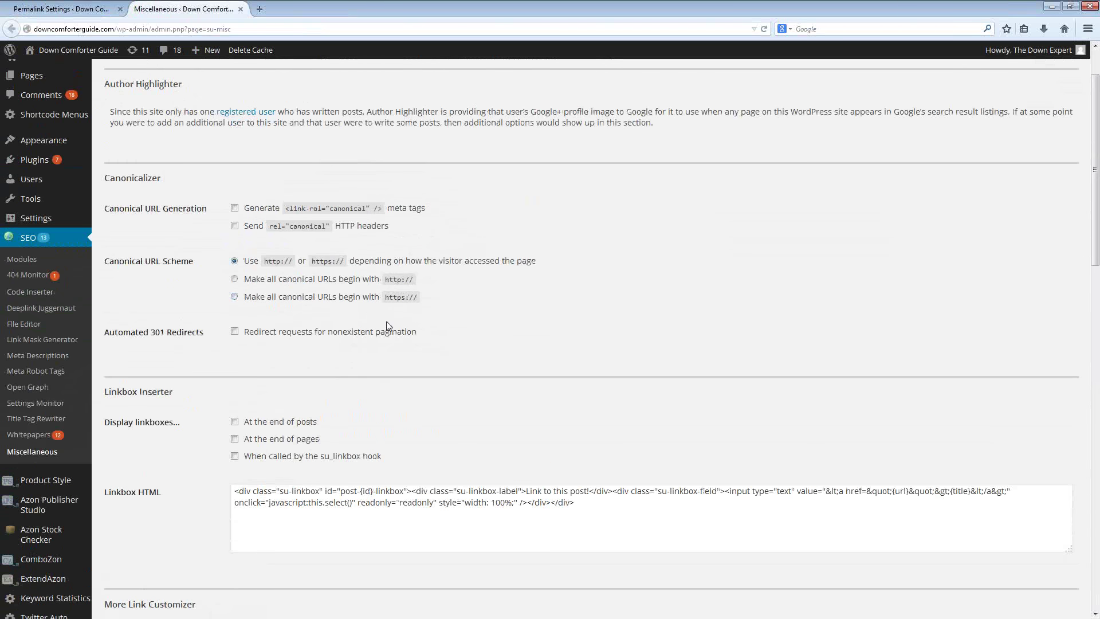
pyautogui.scroll(-7, 372, 318)
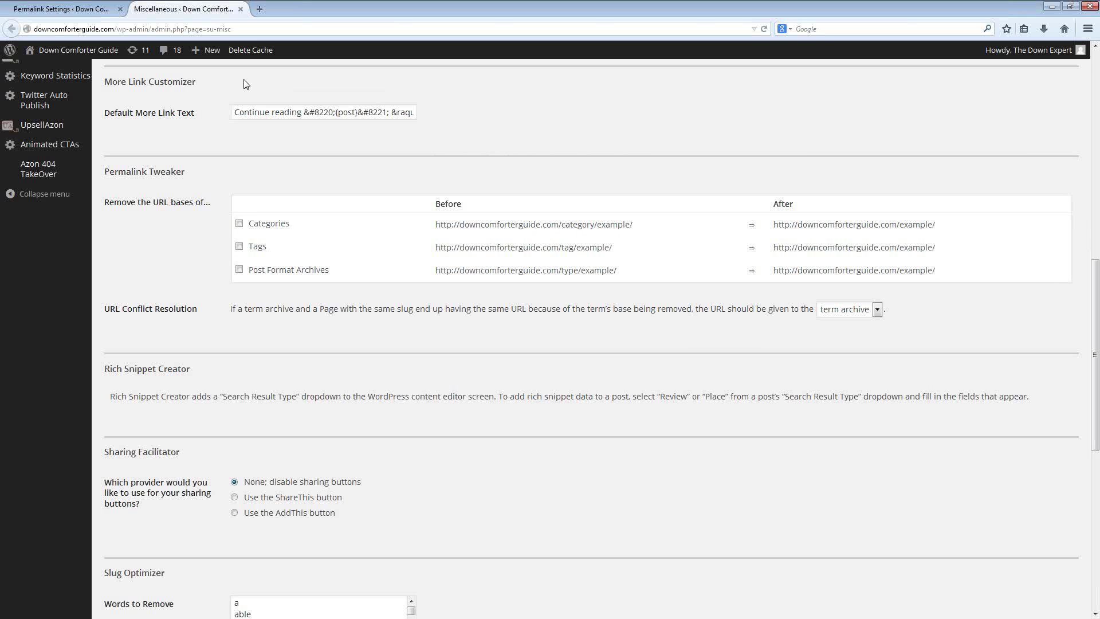
pyautogui.click(64, 9)
pyautogui.moveTo(105, 218); pyautogui.dragTo(379, 211)
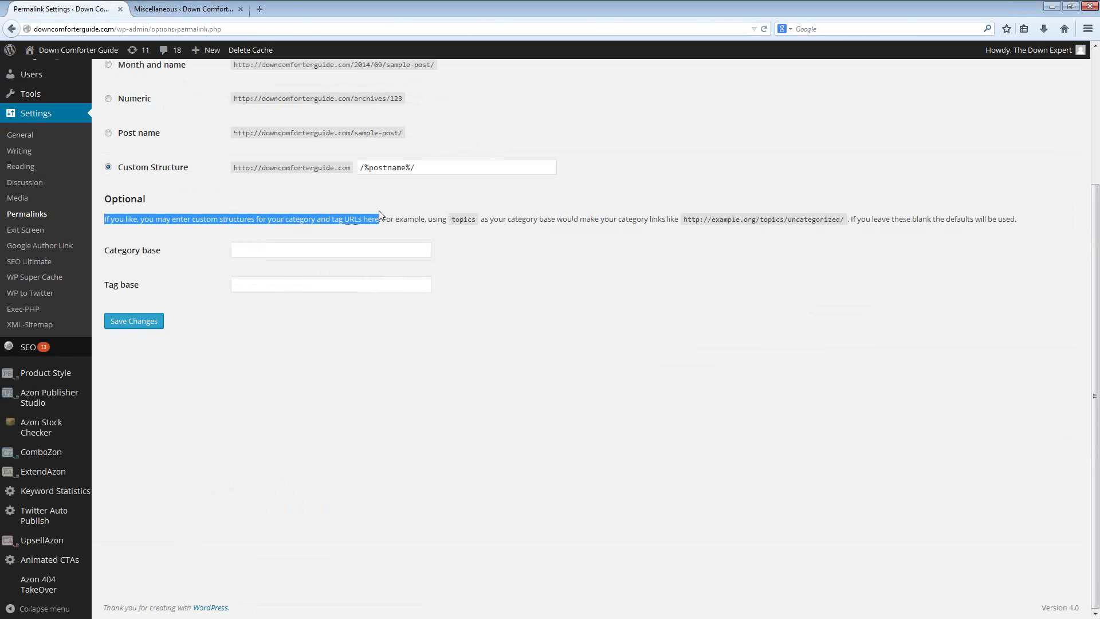
pyautogui.click(378, 214)
pyautogui.scroll(3, 383, 333)
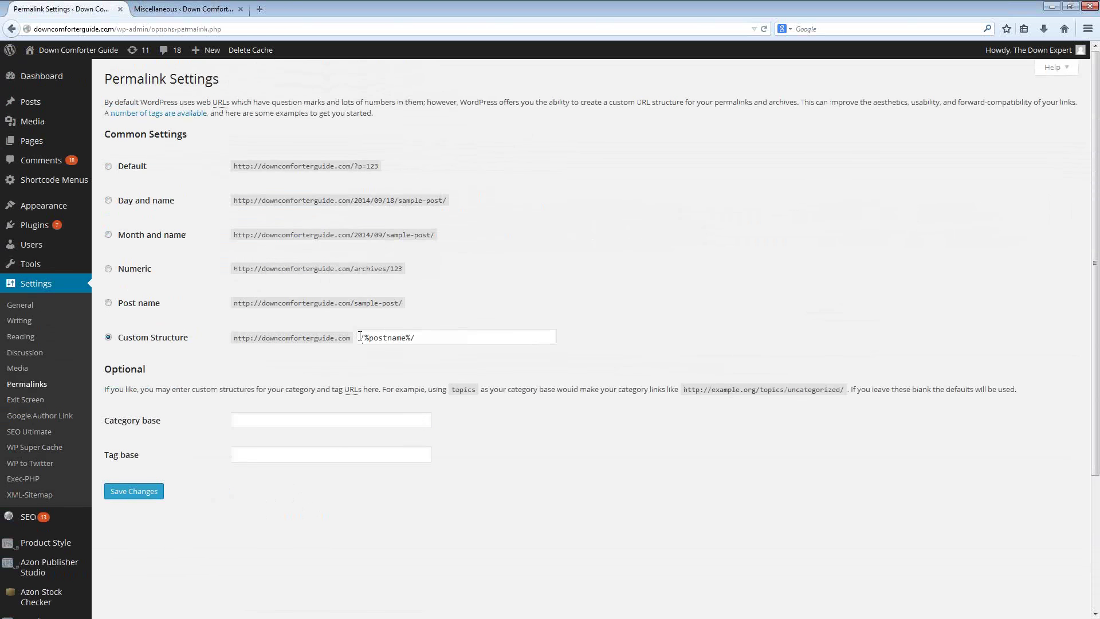
pyautogui.click(361, 339)
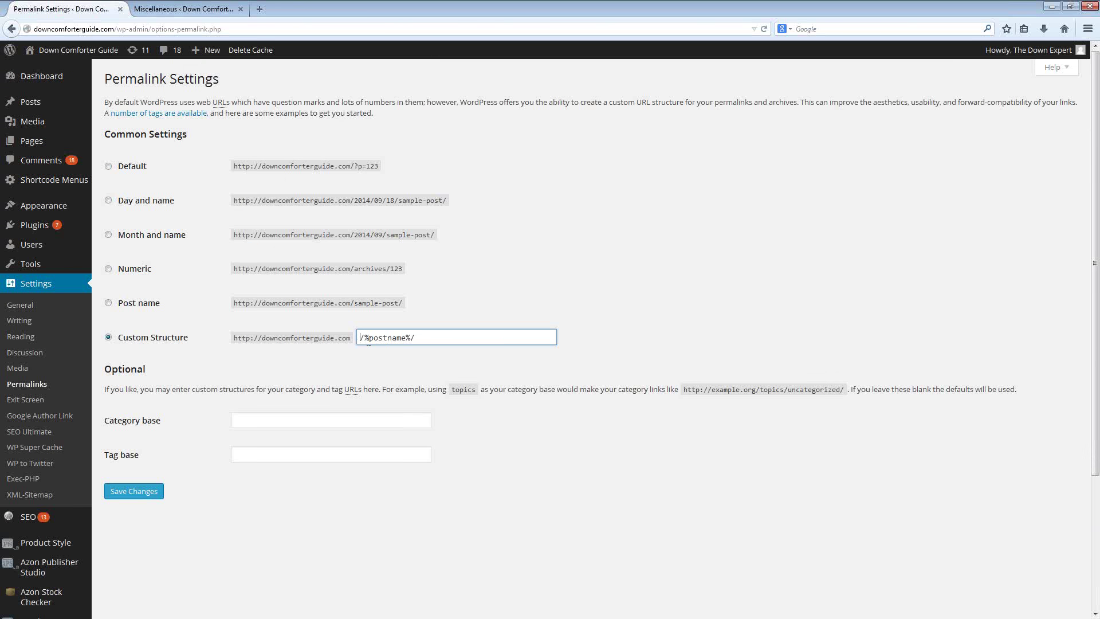
pyautogui.moveTo(418, 338); pyautogui.dragTo(364, 338)
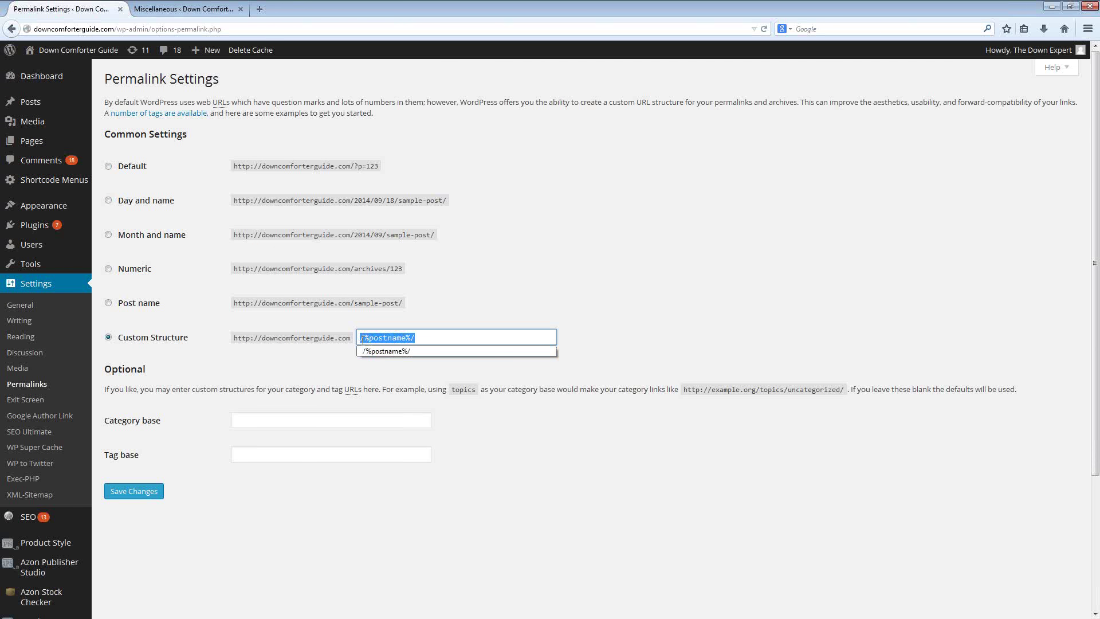
pyautogui.click(473, 288)
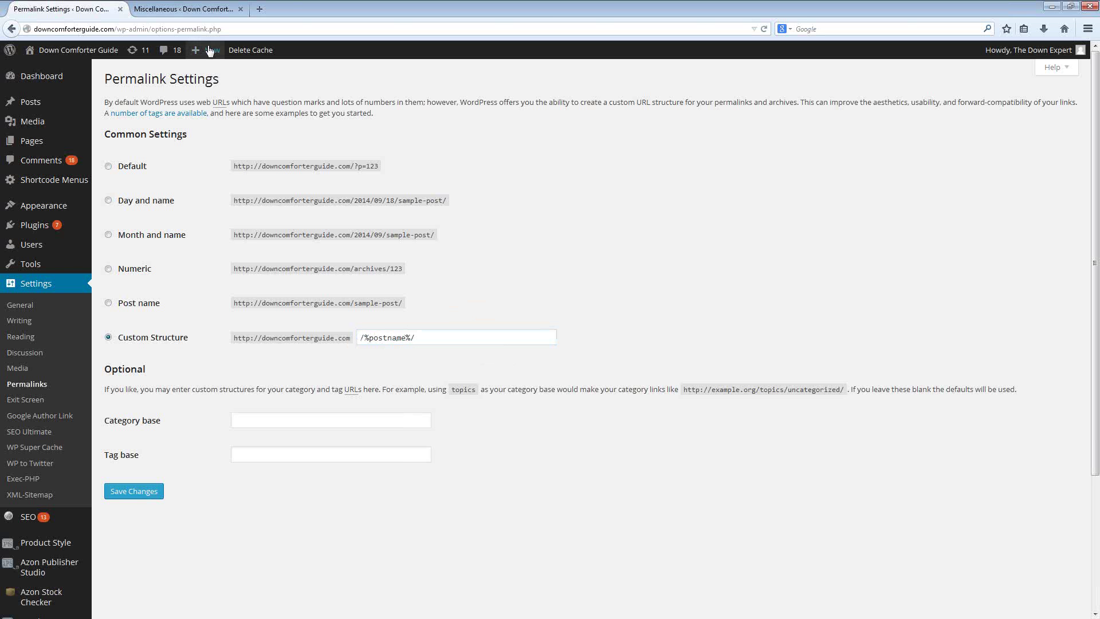
pyautogui.click(173, 14)
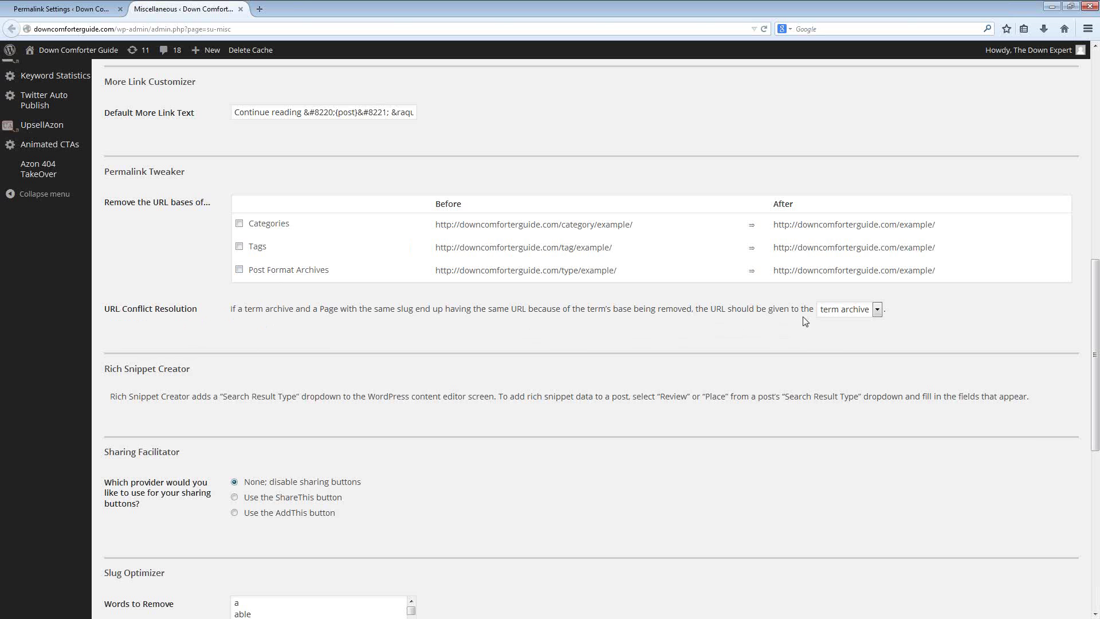
# Step: Set URL Conflict Resolution to give conflicting URLs to the page, not the term archive
pyautogui.click(833, 316)
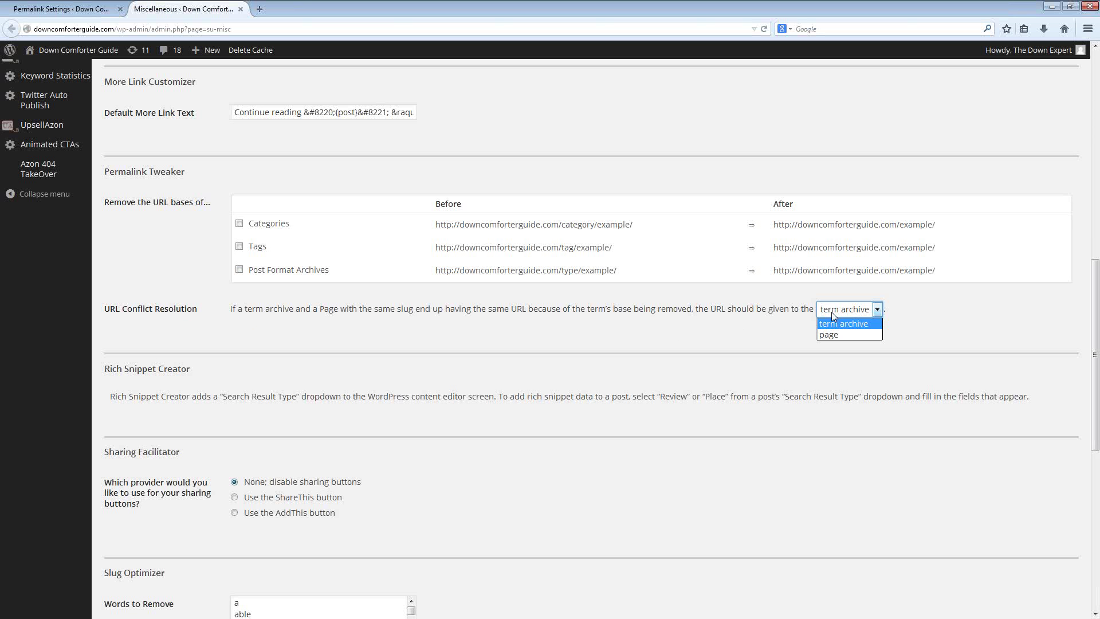
pyautogui.click(828, 335)
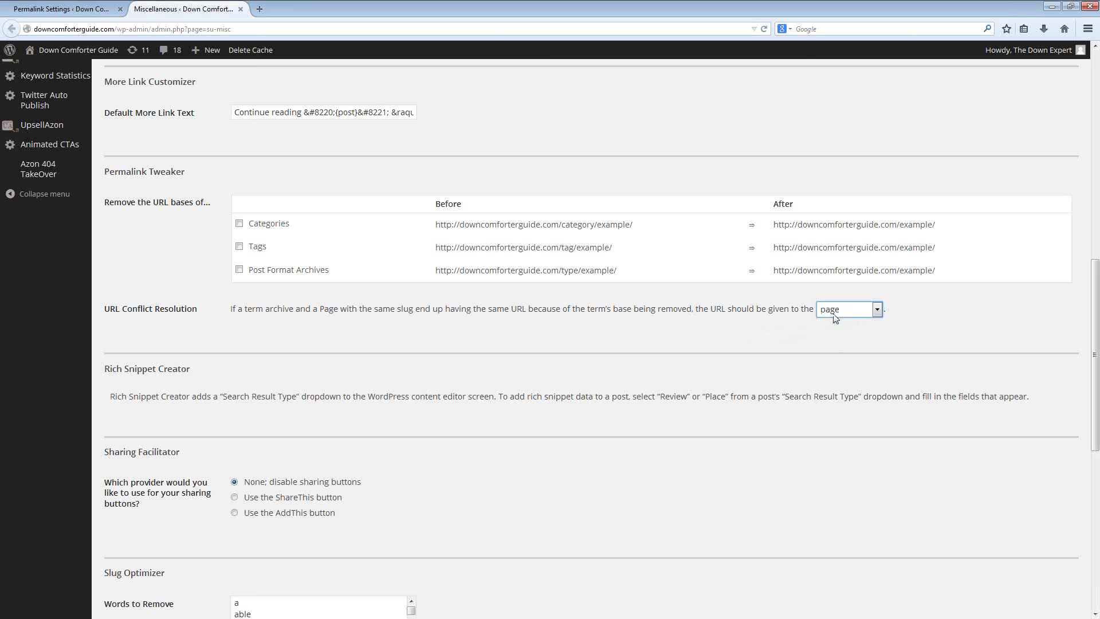
pyautogui.scroll(10, 660, 342)
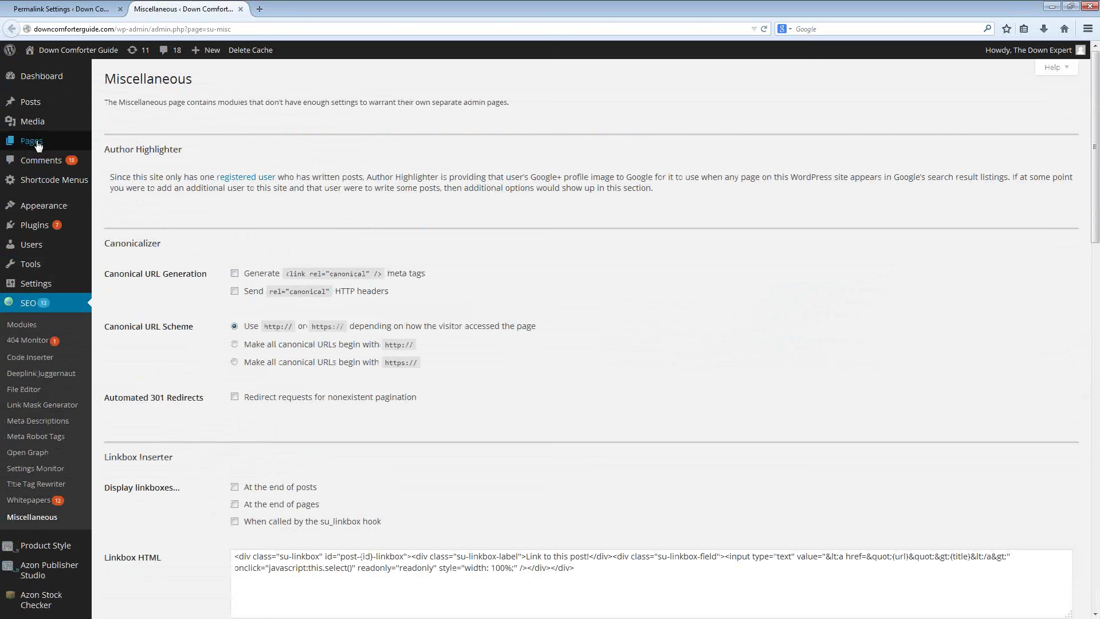
# Step: Keep 'page' for URL conflict resolution and tick removal of the Categories URL base
pyautogui.moveTo(32, 144)
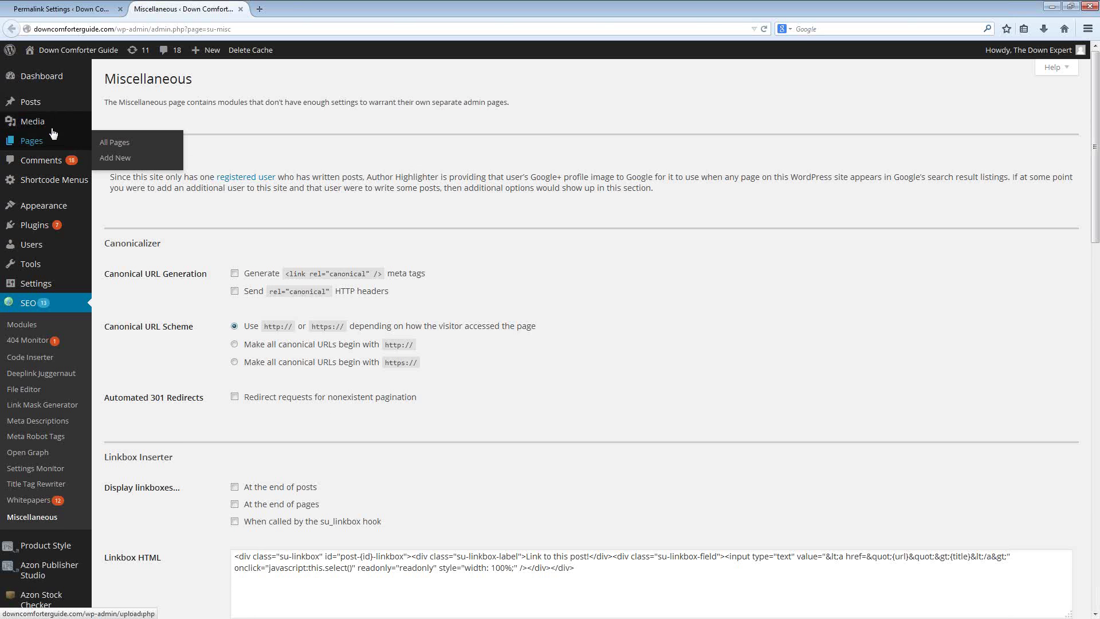
pyautogui.moveTo(32, 102)
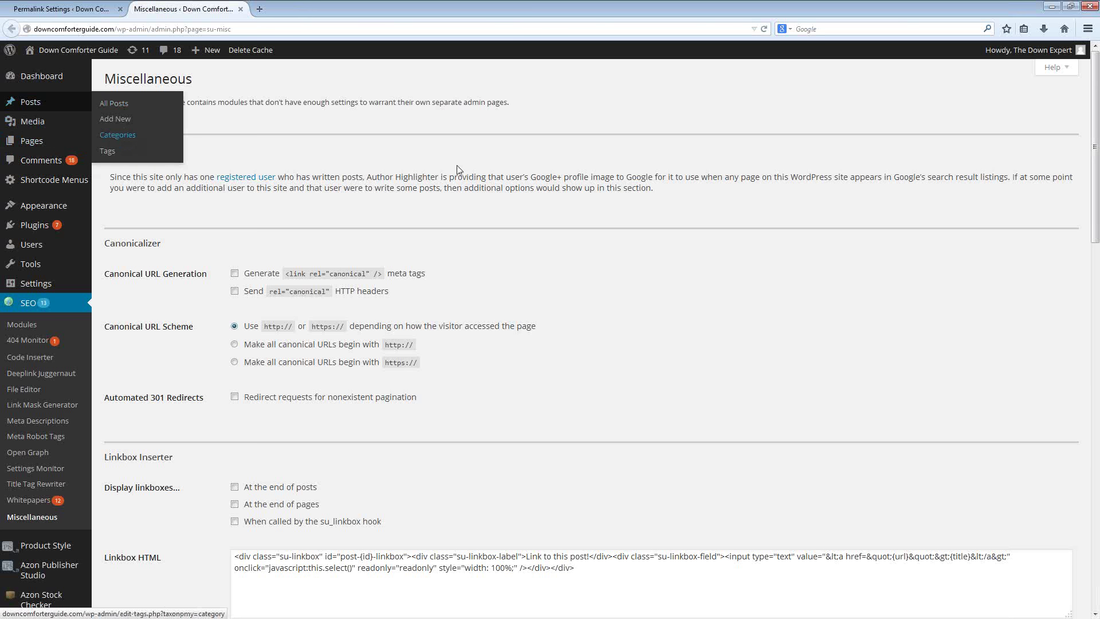
pyautogui.scroll(-9, 465, 176)
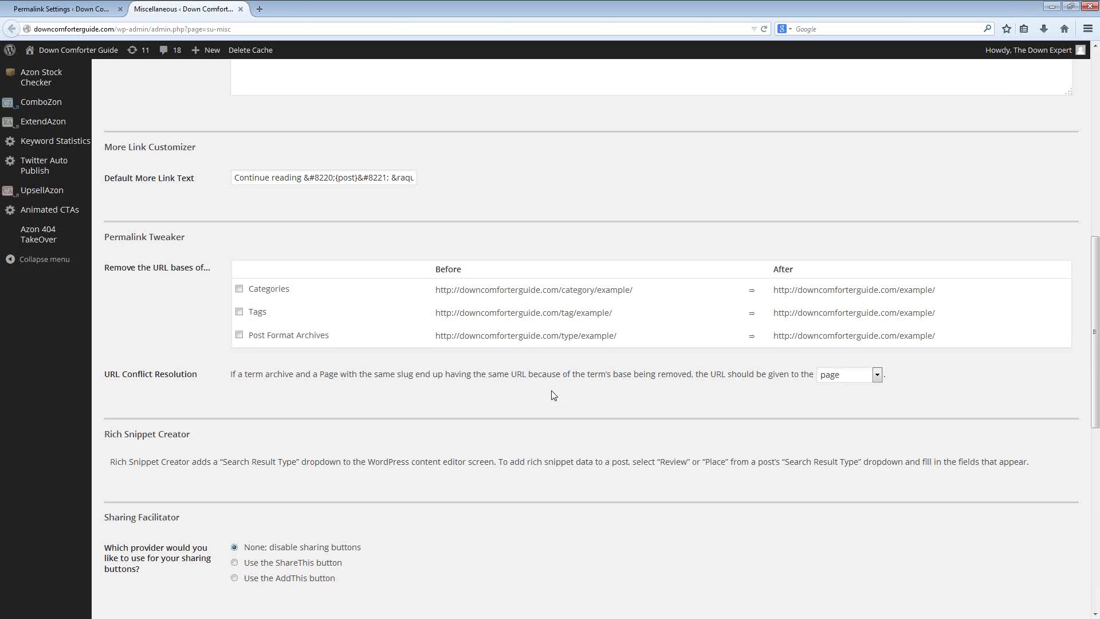
pyautogui.click(836, 378)
pyautogui.click(834, 400)
pyautogui.click(239, 288)
# Step: Add /%category% back to the front of the custom structure, making /%category%/%postname%/
pyautogui.click(54, 12)
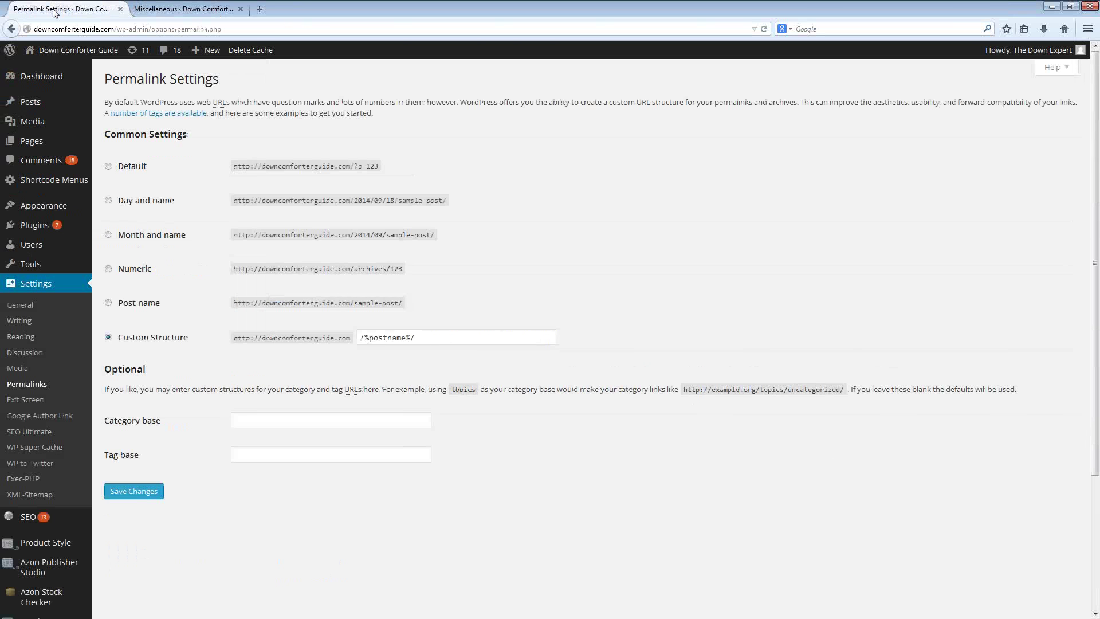
pyautogui.click(358, 339)
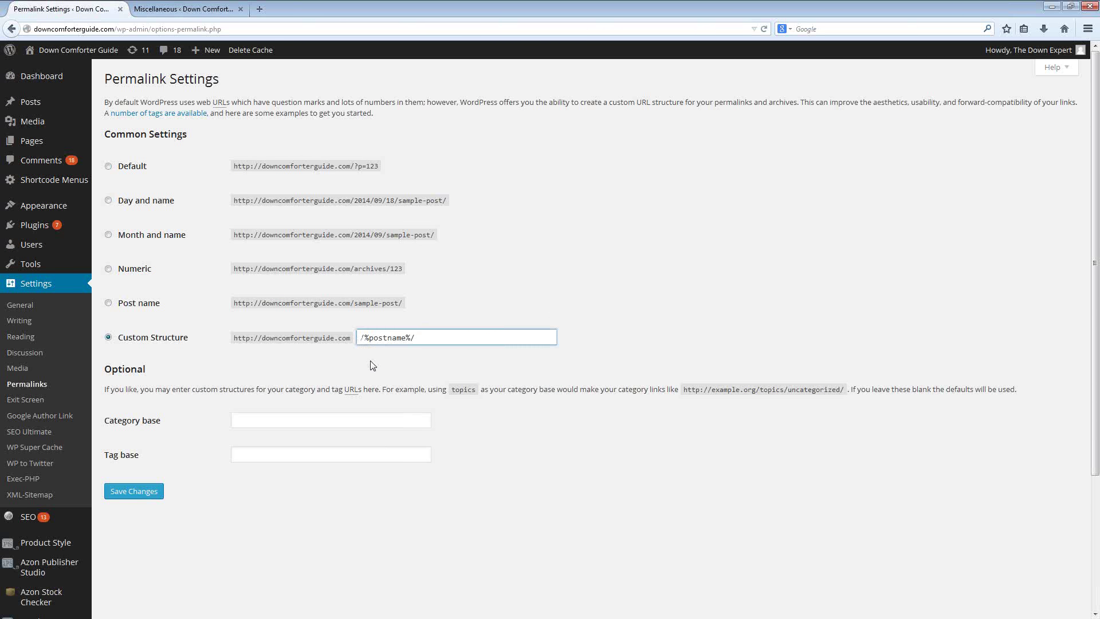
pyautogui.write('/%category%')
pyautogui.click(671, 331)
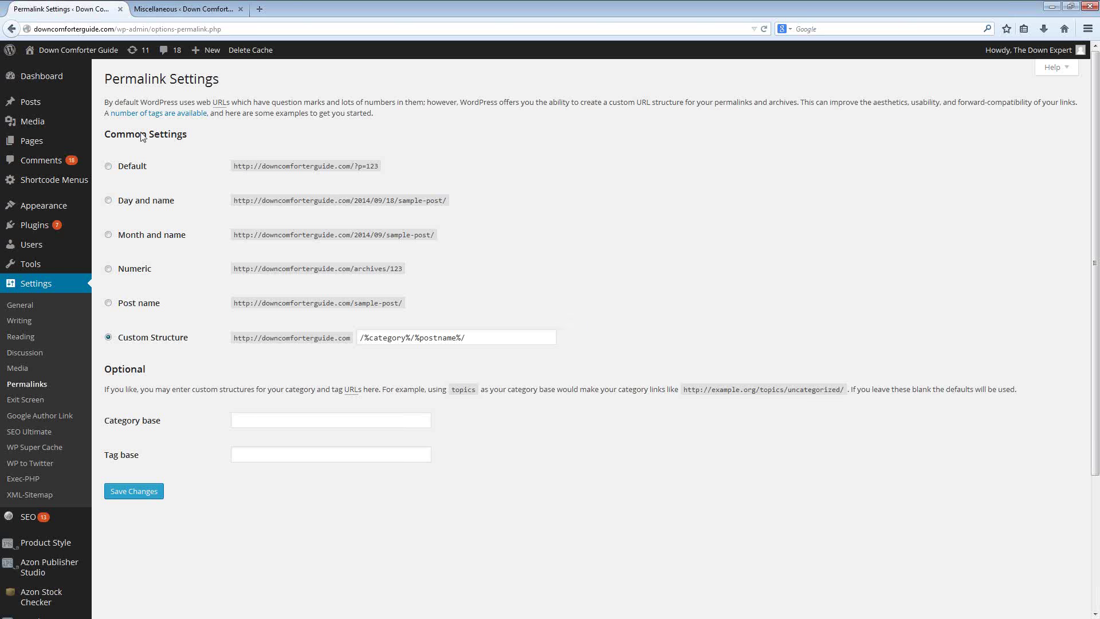
# Step: Open the Add New Page and post Categories screens in new browser tabs
pyautogui.moveTo(53, 144)
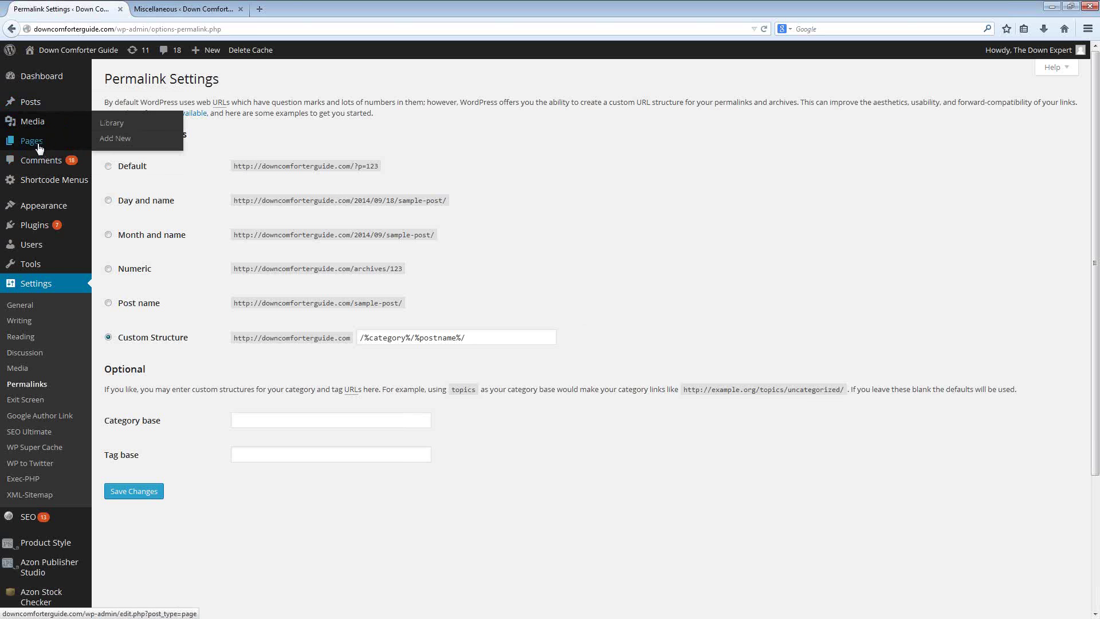
pyautogui.rightClick(113, 160)
pyautogui.click(157, 171)
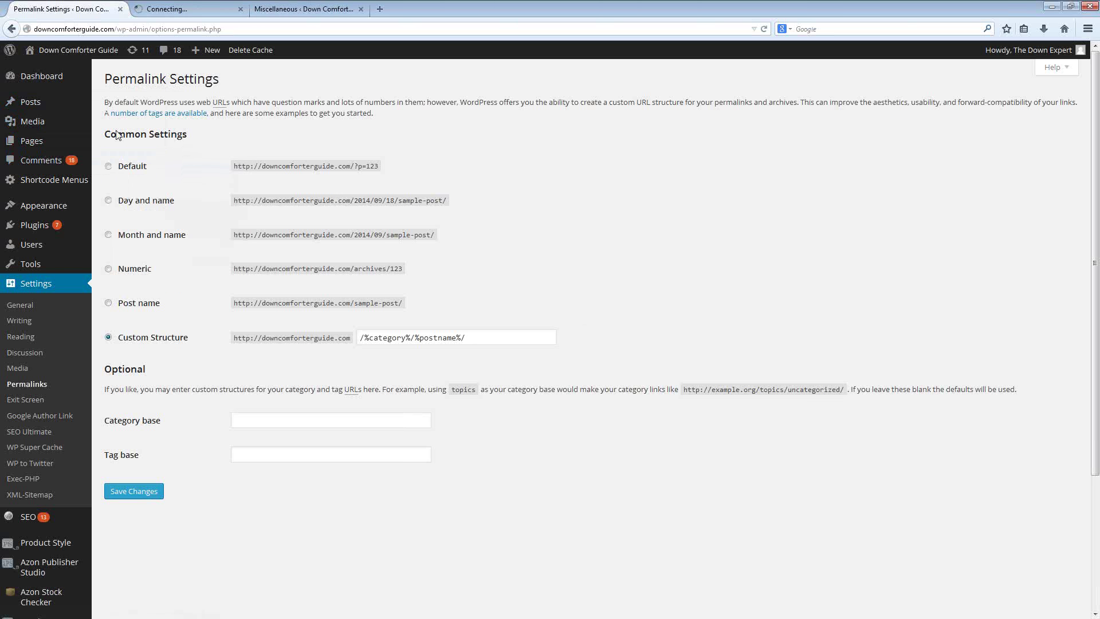
pyautogui.moveTo(33, 103)
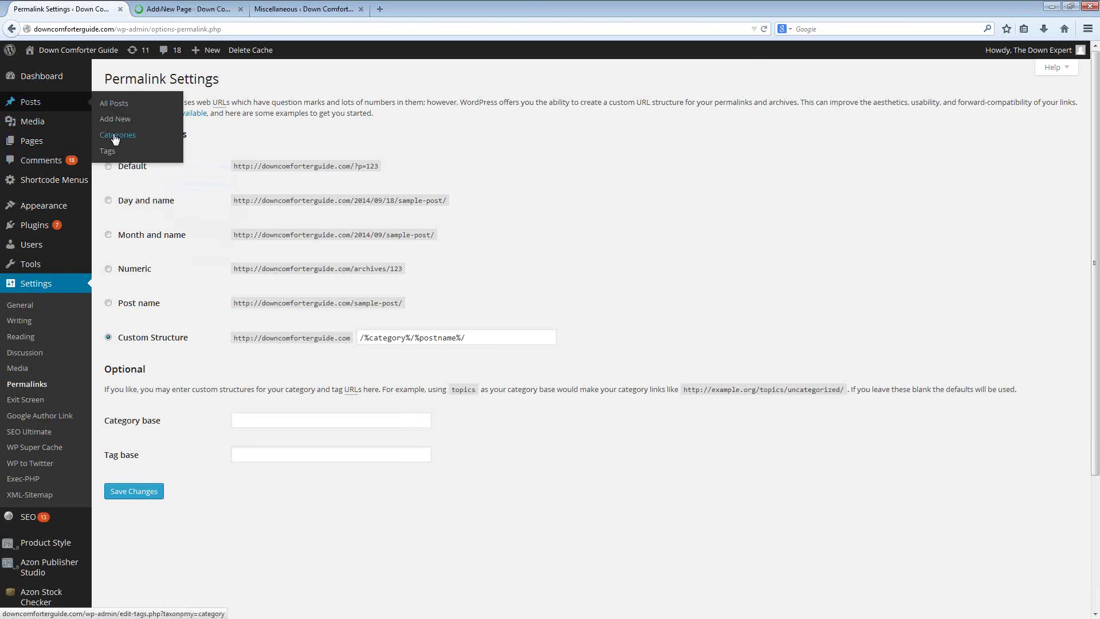
pyautogui.rightClick(116, 136)
pyautogui.click(147, 143)
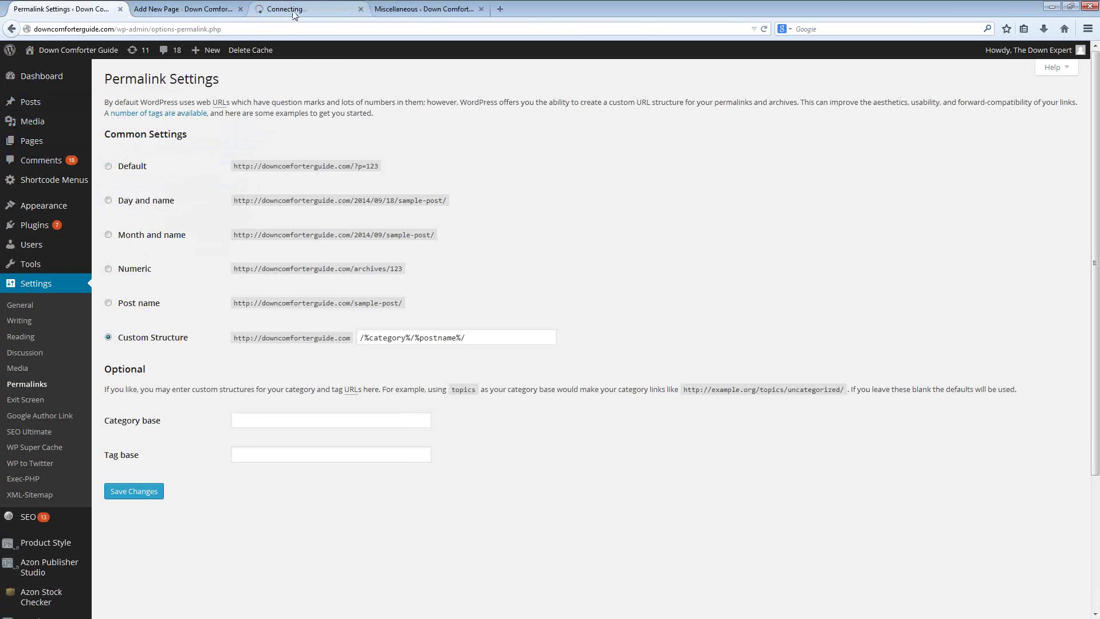
# Step: Title the new page draft 'Slug' and let it autosave
pyautogui.click(184, 12)
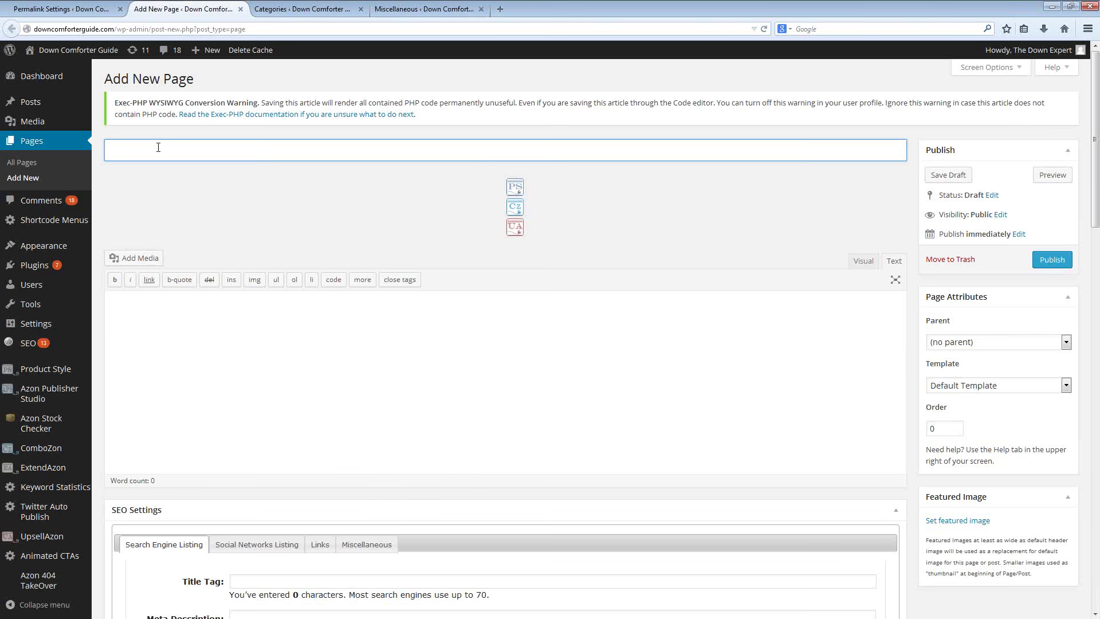
pyautogui.write('Slug')
pyautogui.click(173, 235)
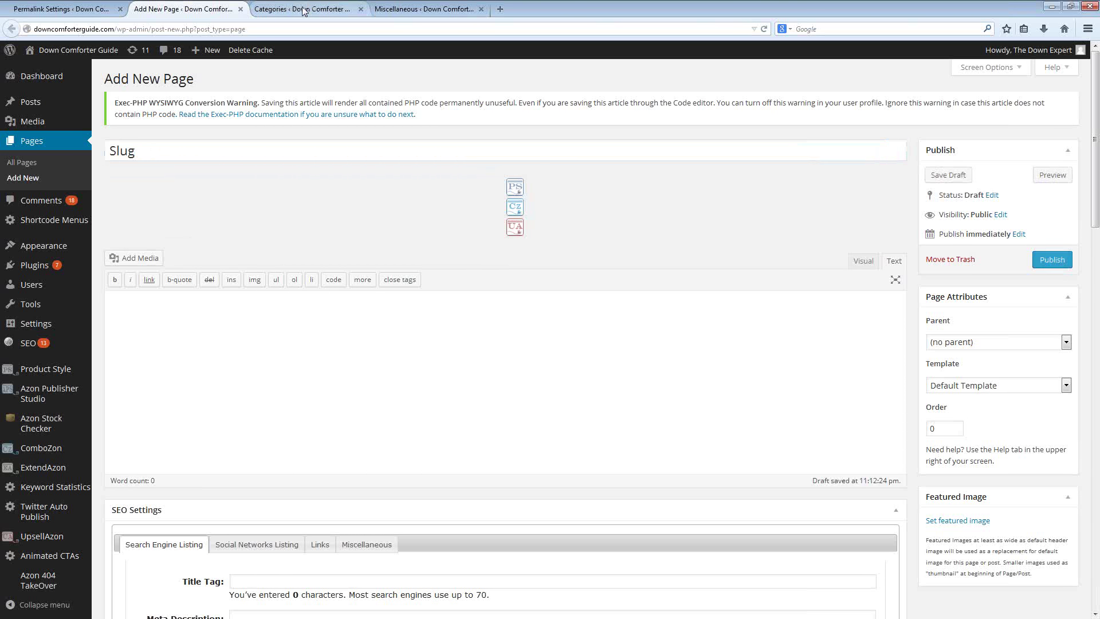
pyautogui.click(301, 13)
# Step: Add a category named Slug and confirm its slug is 'slug'
pyautogui.click(159, 151)
pyautogui.write('Slug')
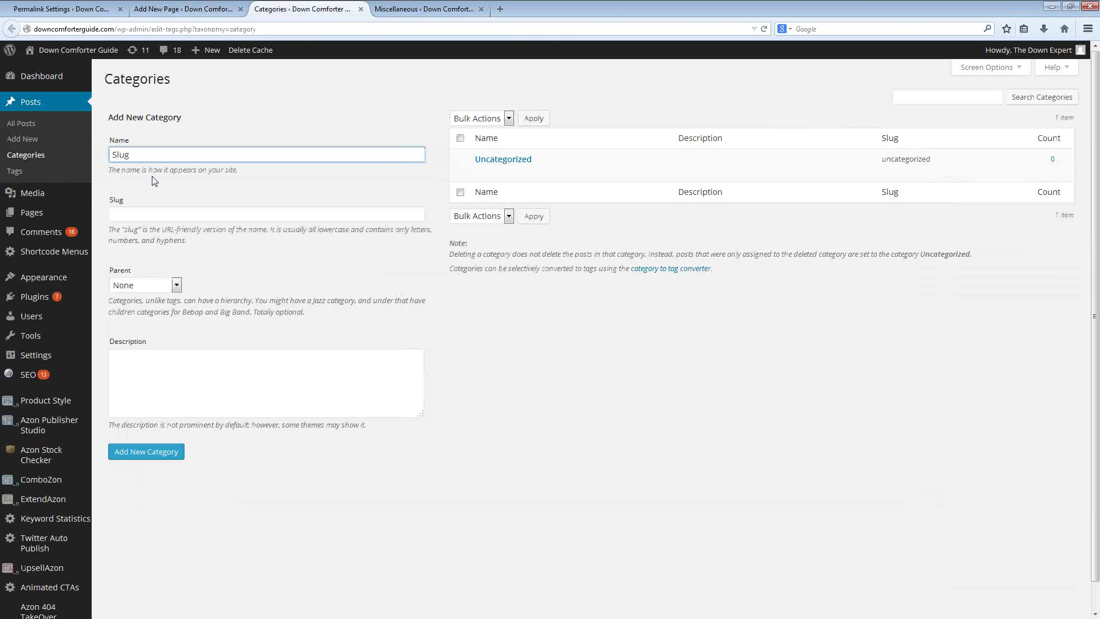
pyautogui.click(140, 453)
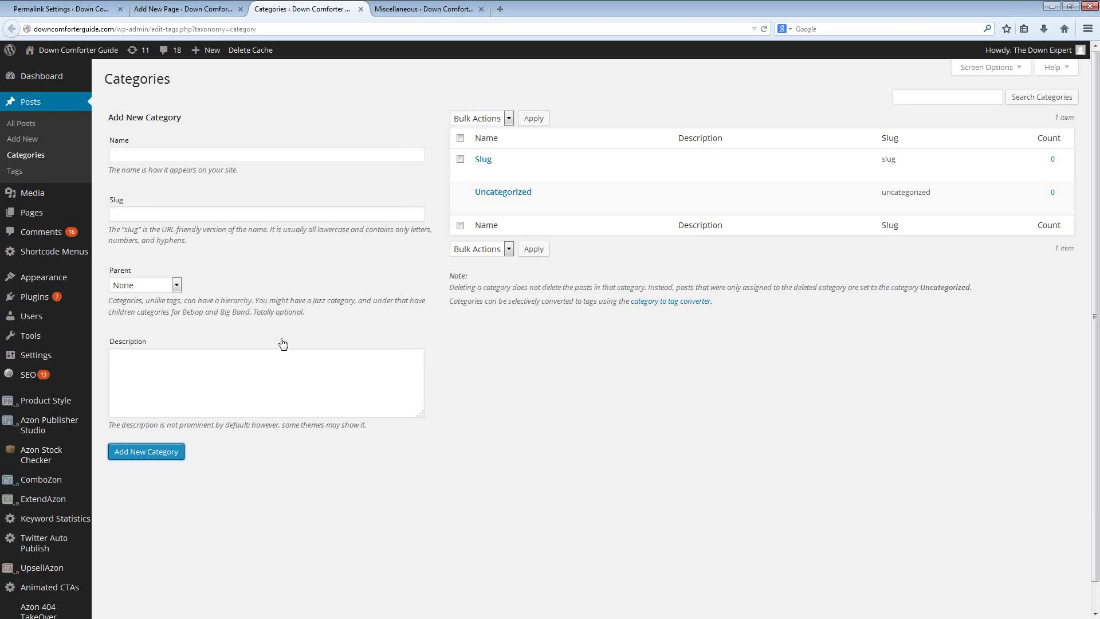
pyautogui.moveTo(897, 161); pyautogui.dragTo(882, 166)
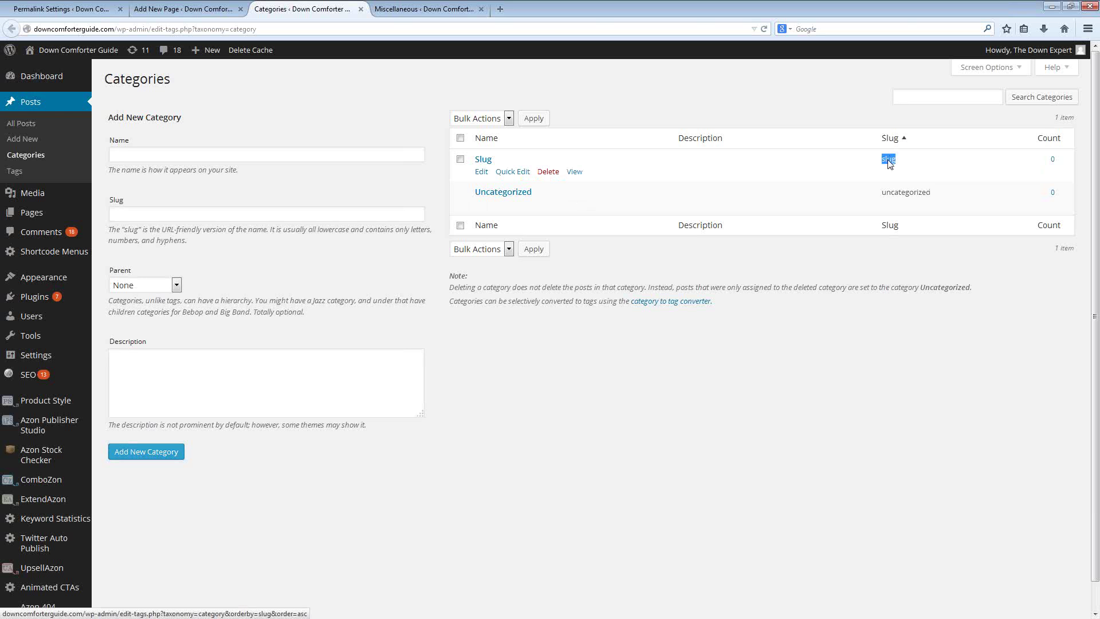
pyautogui.click(900, 194)
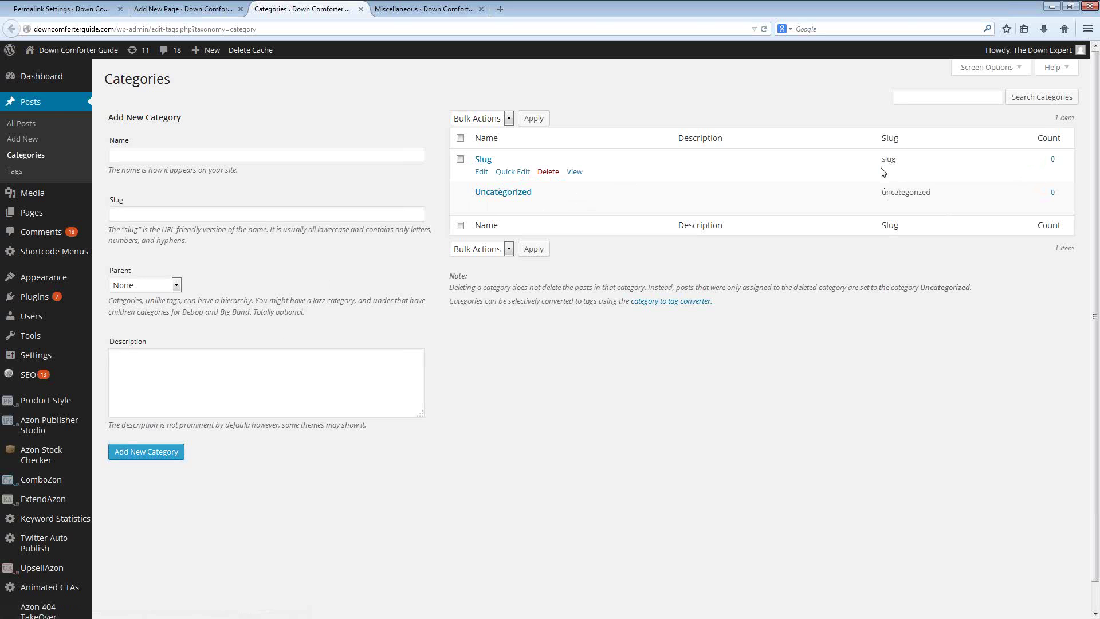
pyautogui.click(195, 10)
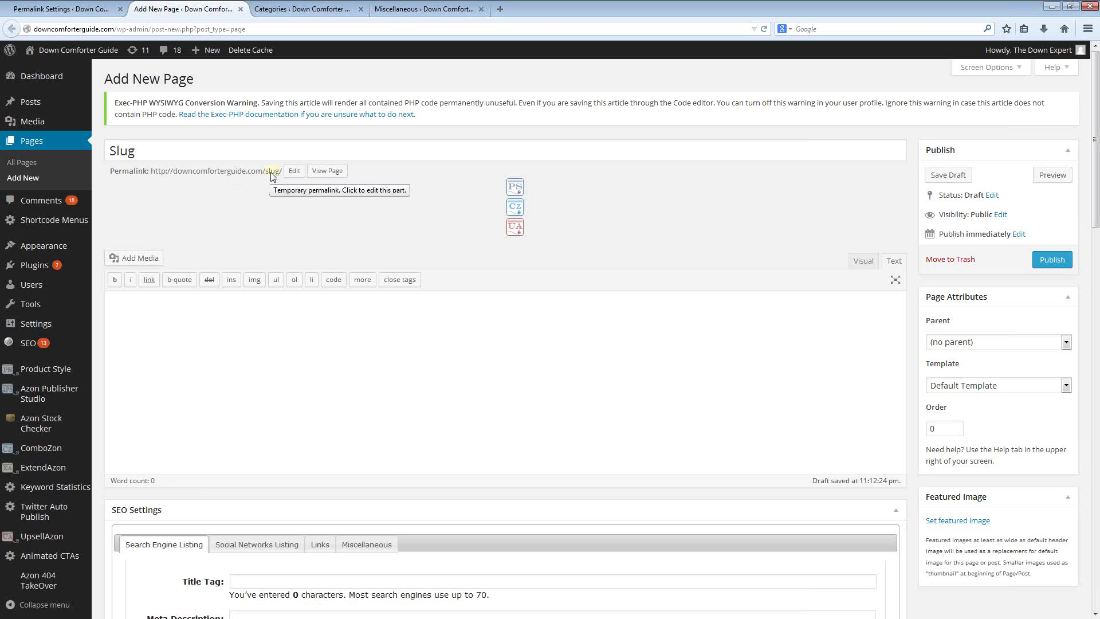
pyautogui.click(399, 13)
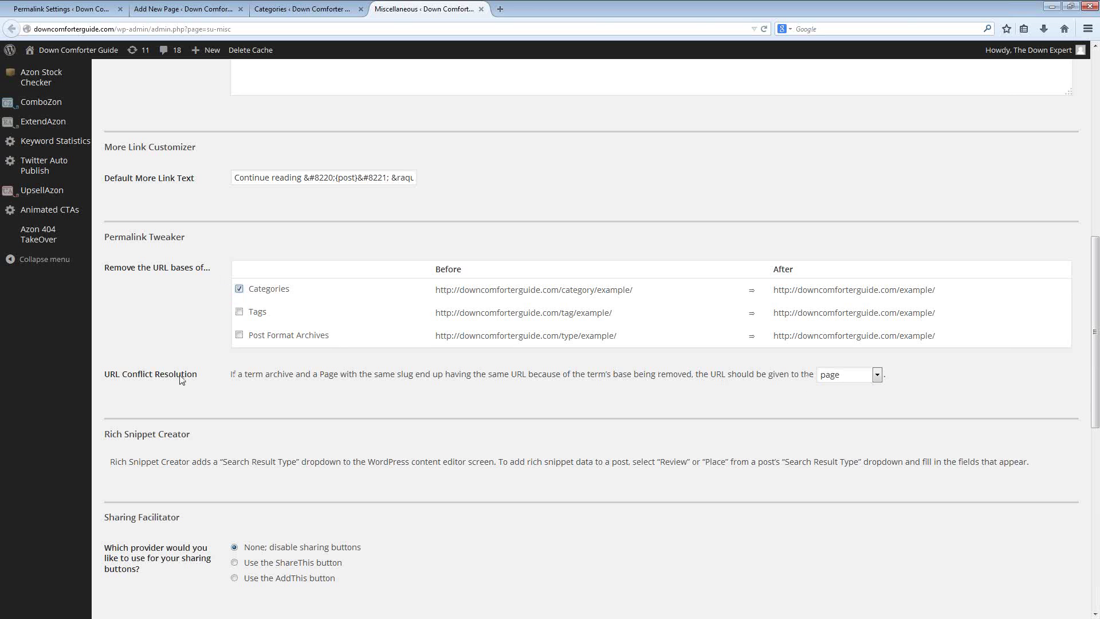
pyautogui.click(840, 380)
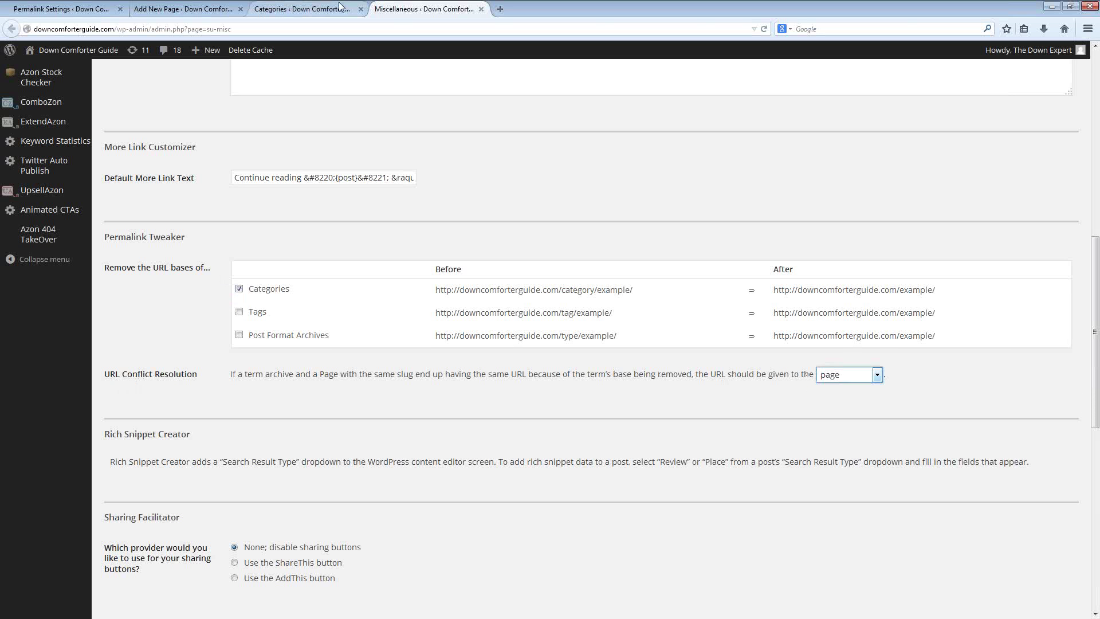
pyautogui.click(163, 9)
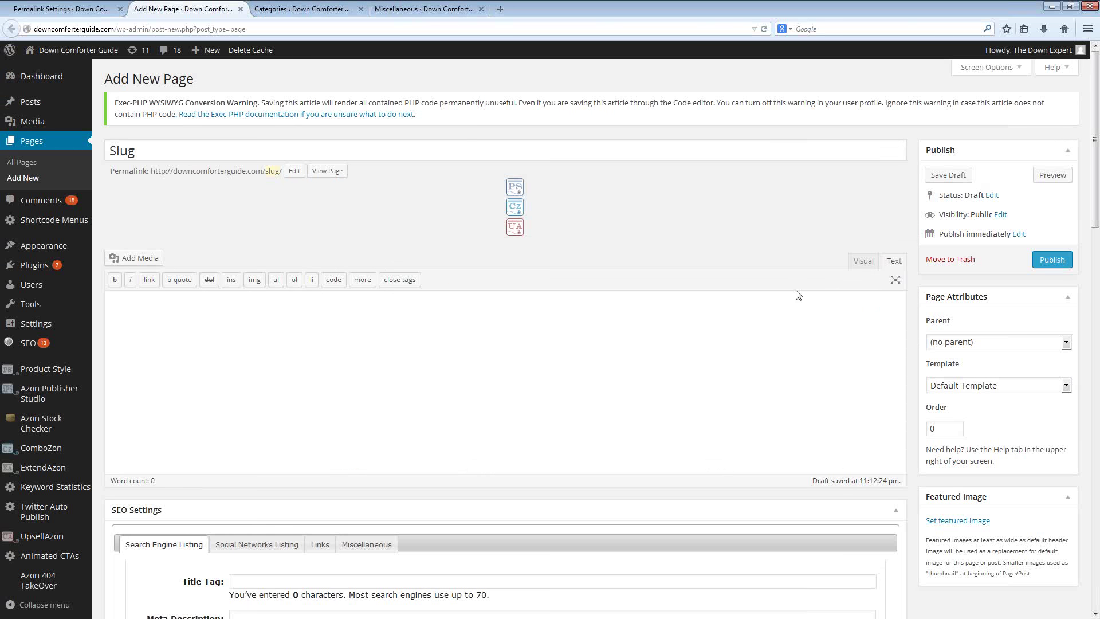
# Step: Apply the Page With Posts template to the Slug page and publish it
pyautogui.click(967, 385)
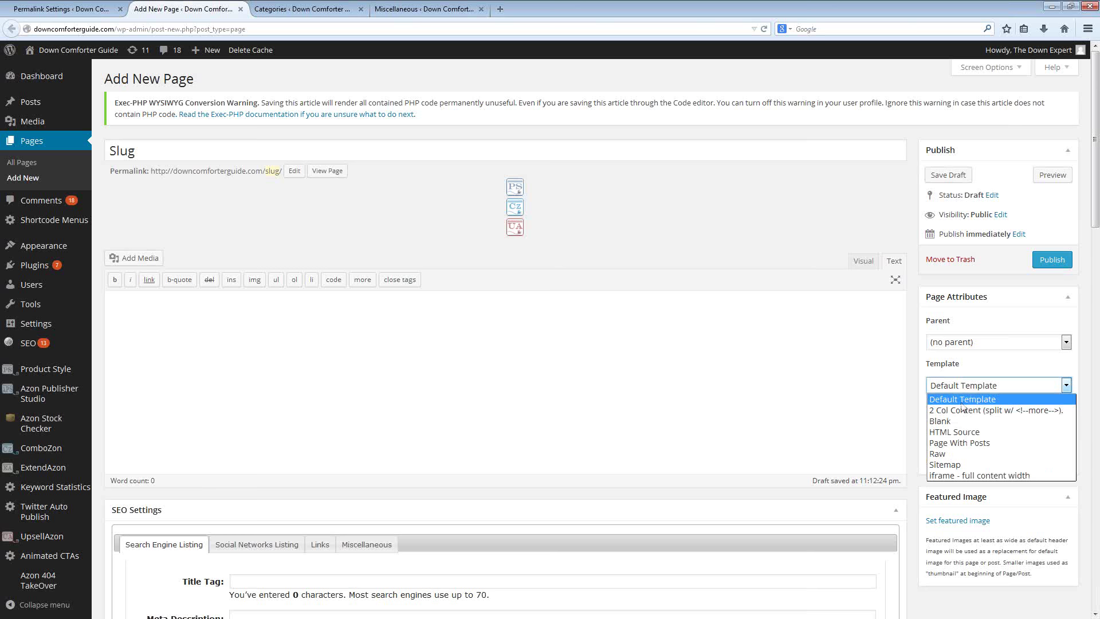
pyautogui.click(958, 446)
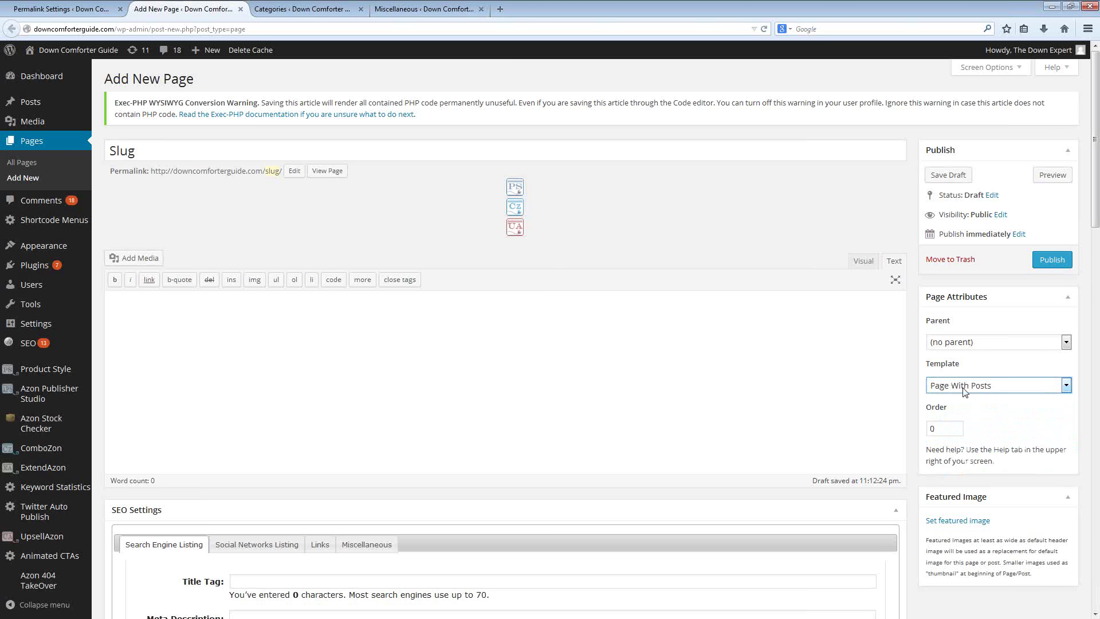
pyautogui.click(1053, 259)
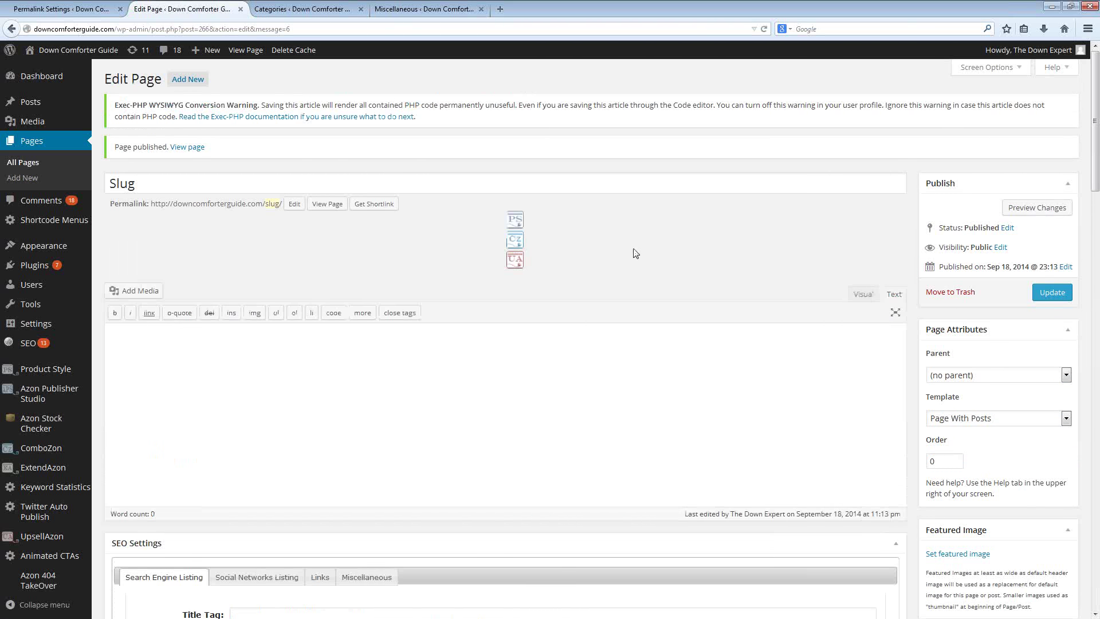
# Step: Enter 'slug' in the Category field of the Weaver II Page with Posts settings
pyautogui.scroll(-3, 619, 246)
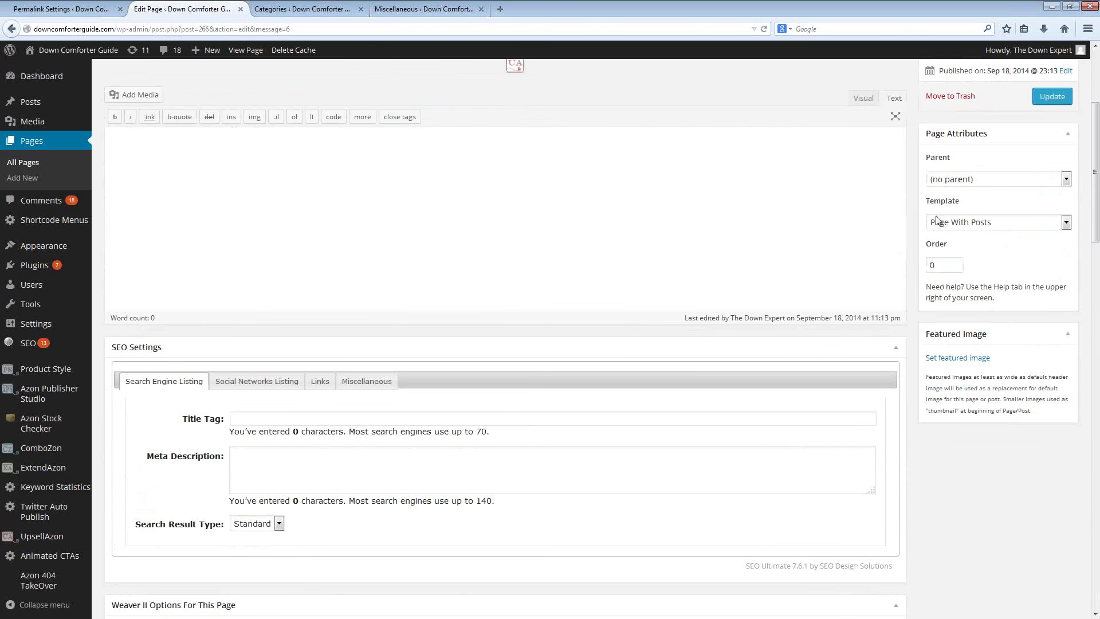
pyautogui.scroll(-9, 658, 314)
pyautogui.scroll(3, 101, 229)
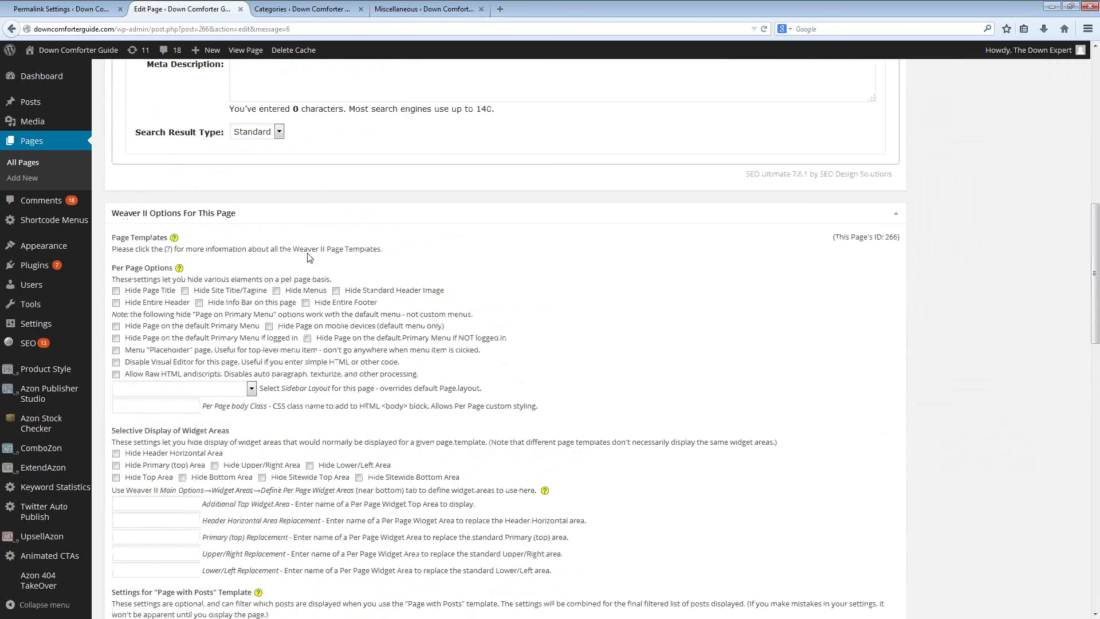
pyautogui.scroll(-5, 310, 257)
pyautogui.scroll(-4, 313, 263)
pyautogui.scroll(2, 115, 209)
pyautogui.moveTo(111, 205); pyautogui.dragTo(207, 213)
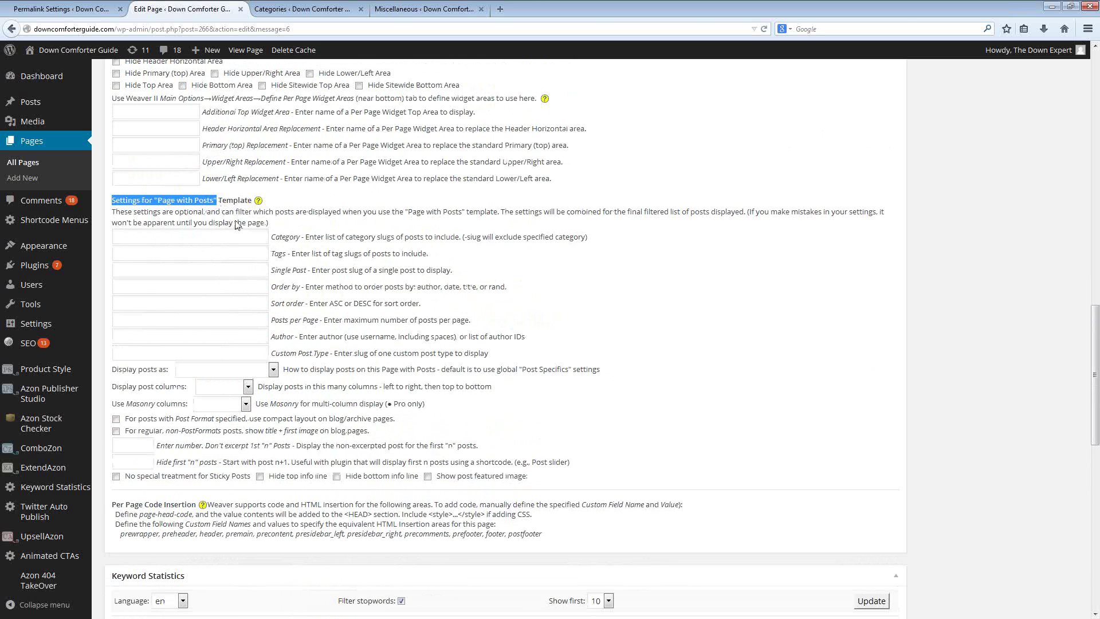
pyautogui.click(187, 239)
pyautogui.write('slug')
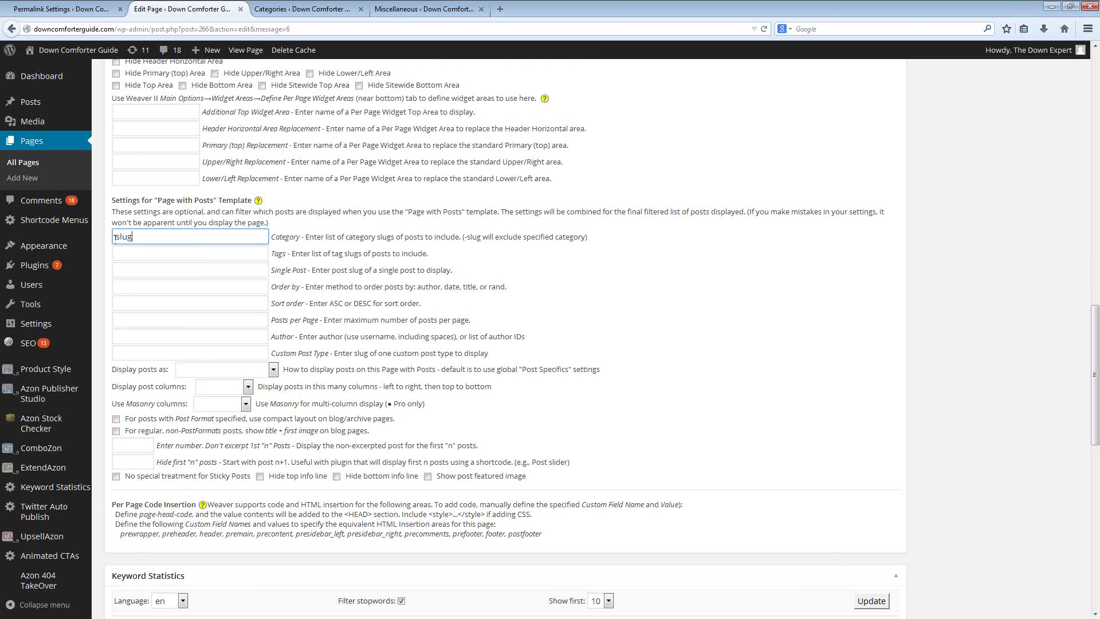
pyautogui.click(686, 262)
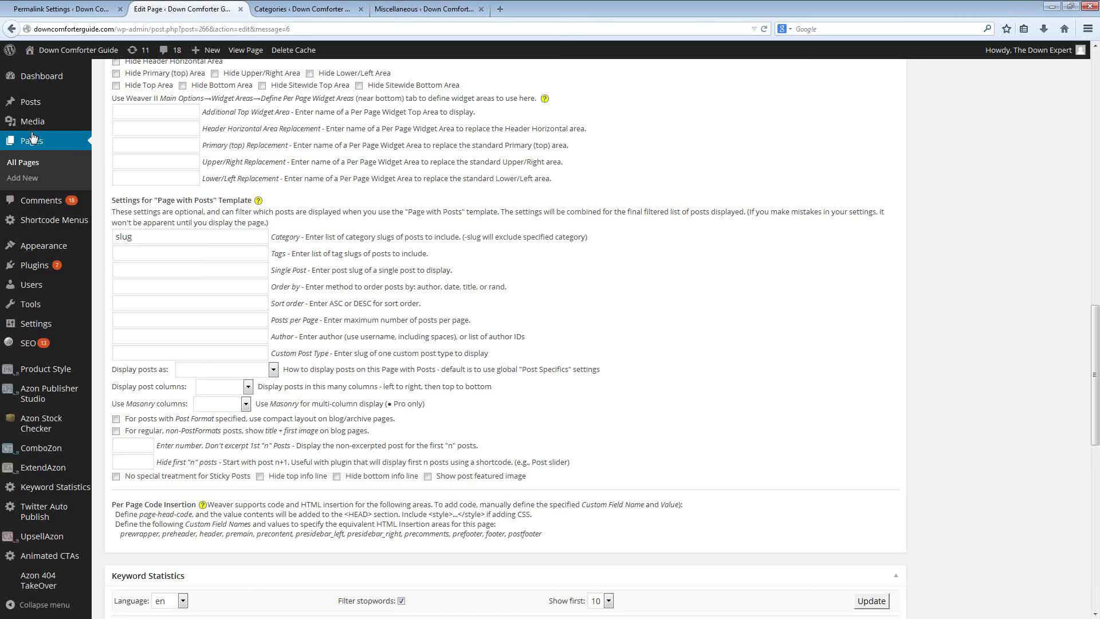
pyautogui.moveTo(40, 108)
pyautogui.scroll(15, 945, 459)
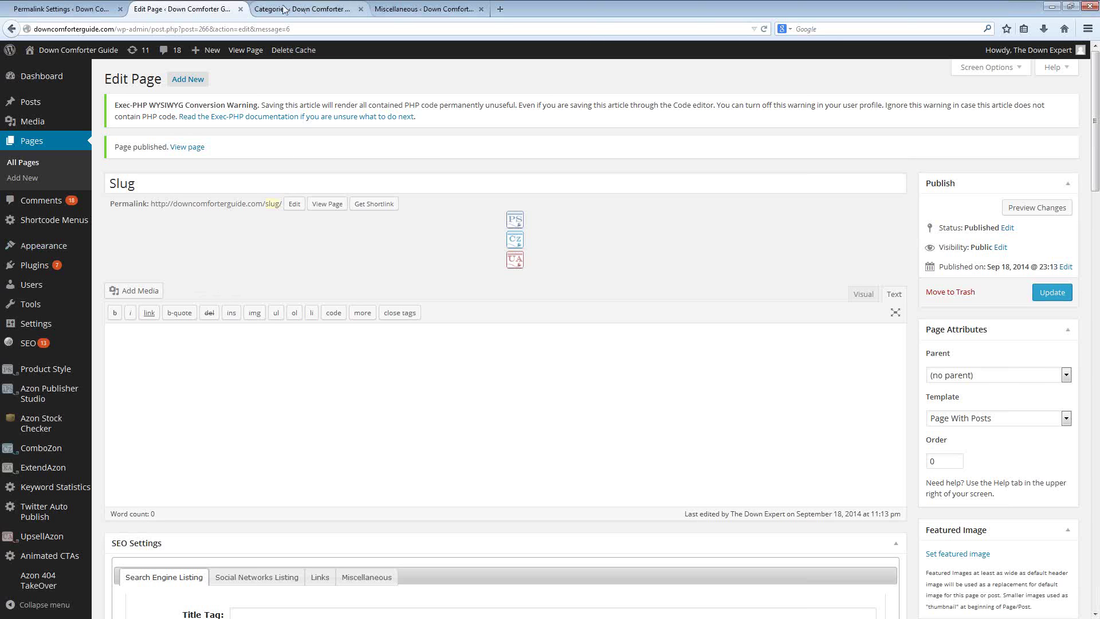
# Step: Return to the SEO Miscellaneous settings page and scroll to its top
pyautogui.click(74, 10)
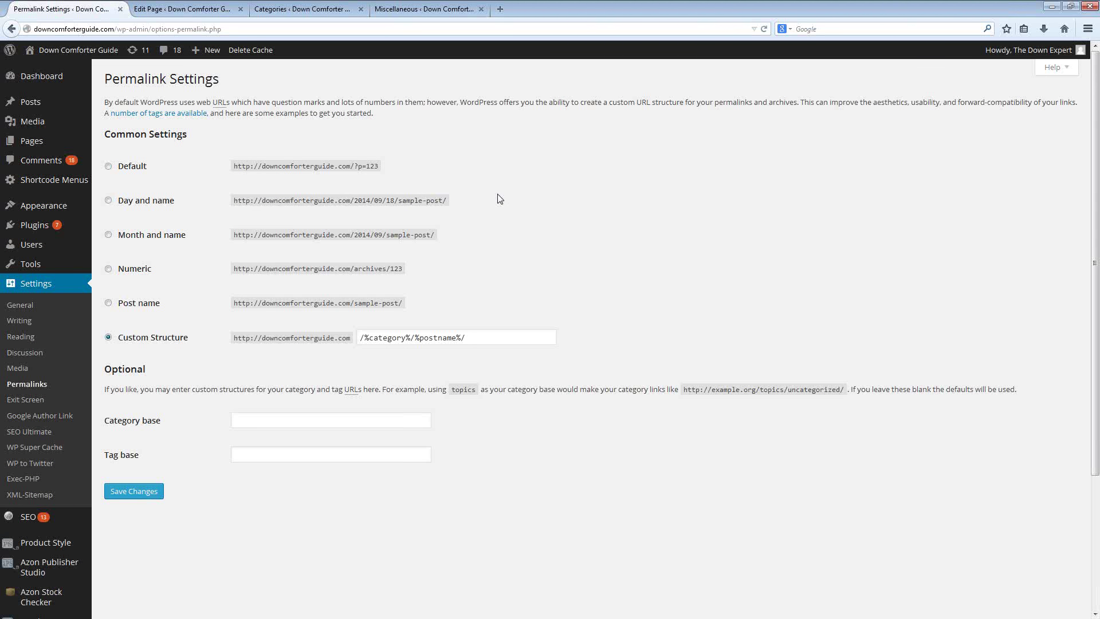
pyautogui.click(407, 14)
pyautogui.scroll(5, 435, 238)
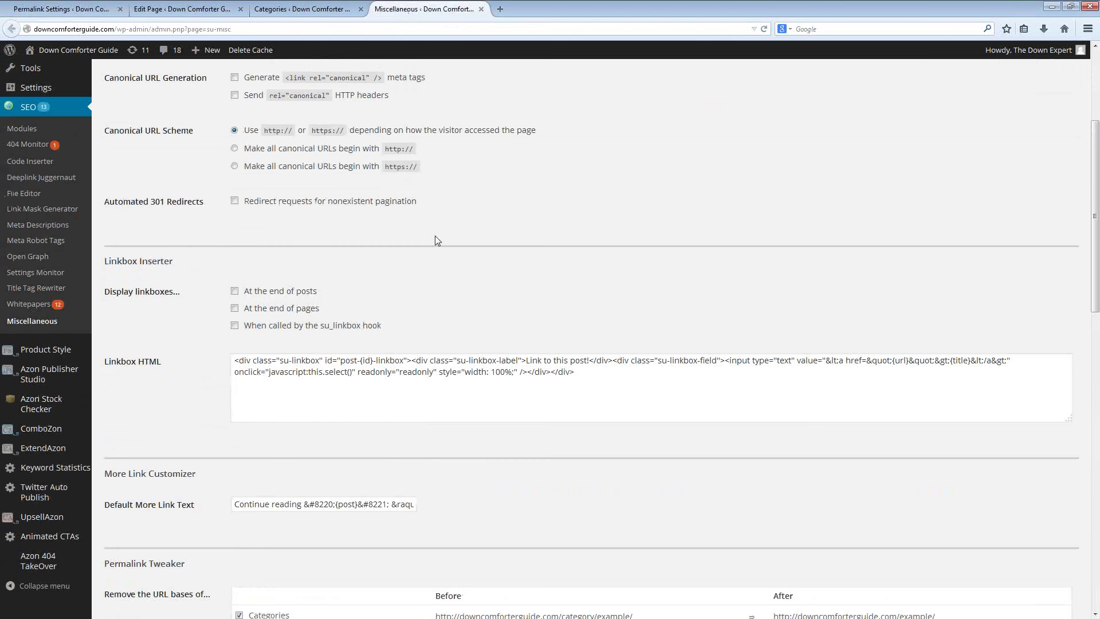
pyautogui.scroll(3, 435, 235)
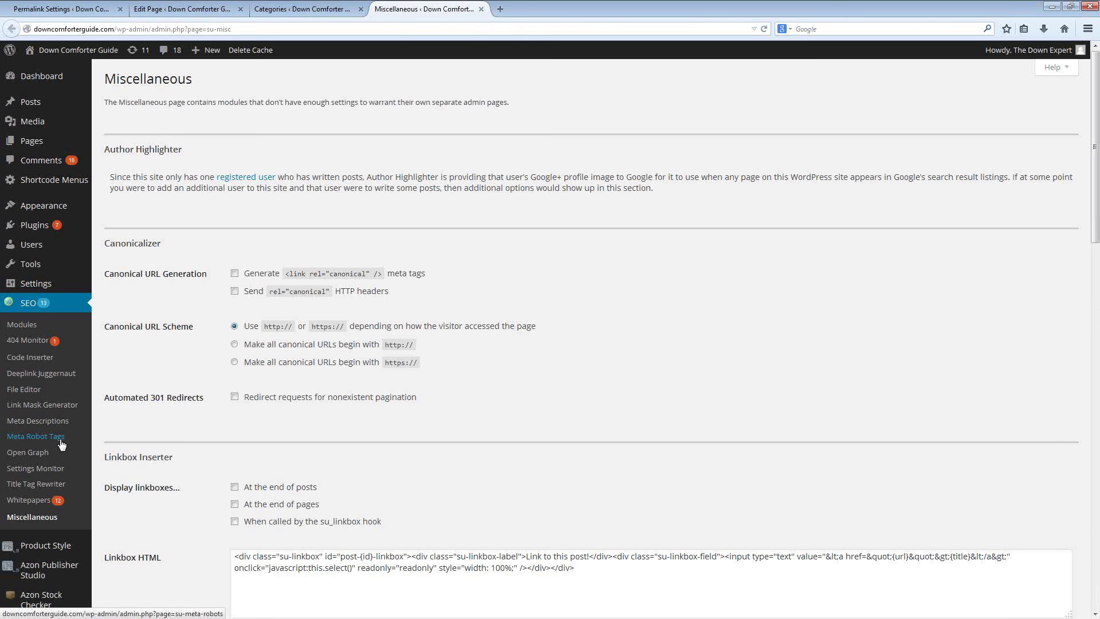
# Step: Open Meta Robot Tags, leave without saving, and tick Tag archives under Default Values
pyautogui.click(26, 437)
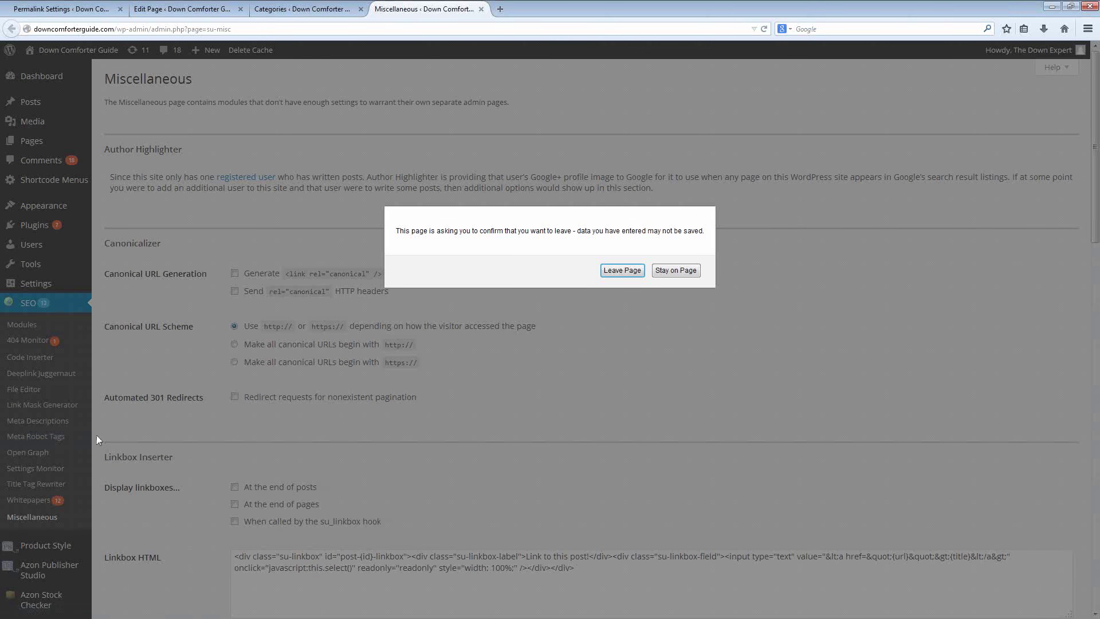
pyautogui.click(630, 274)
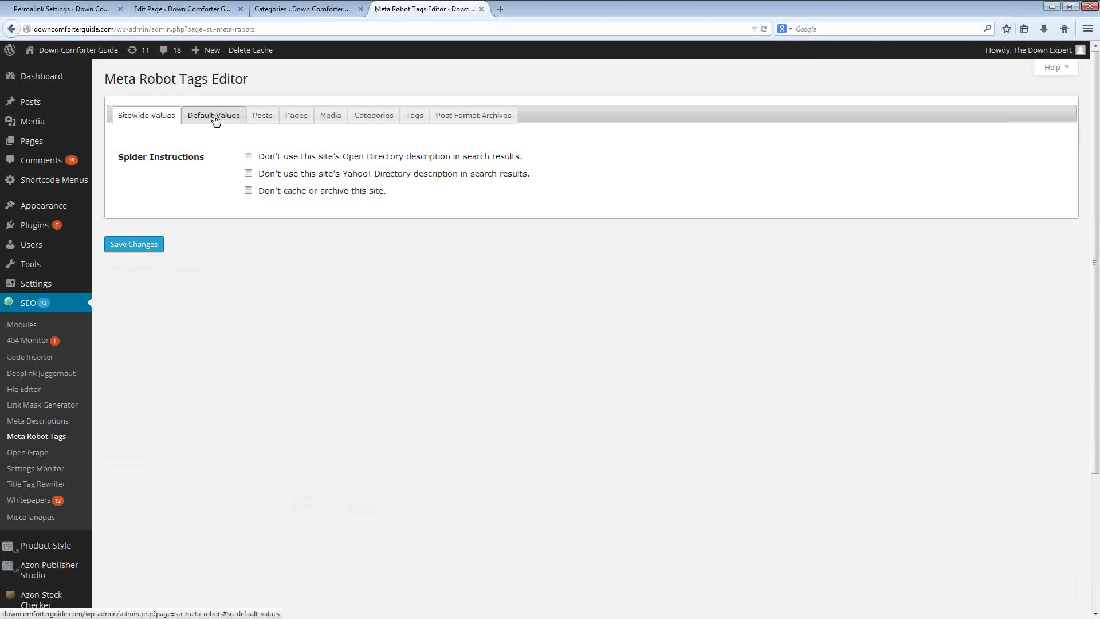
pyautogui.click(216, 121)
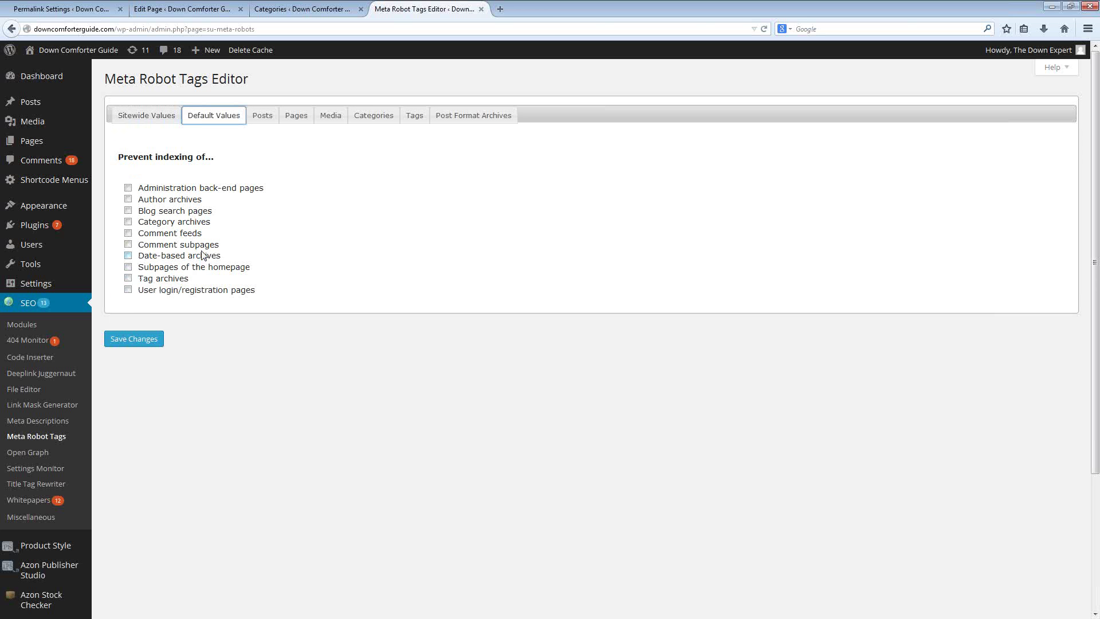
pyautogui.click(128, 278)
# Step: Tick Category archives under 'Prevent indexing of' in the Meta Robot Tags default values
pyautogui.click(128, 222)
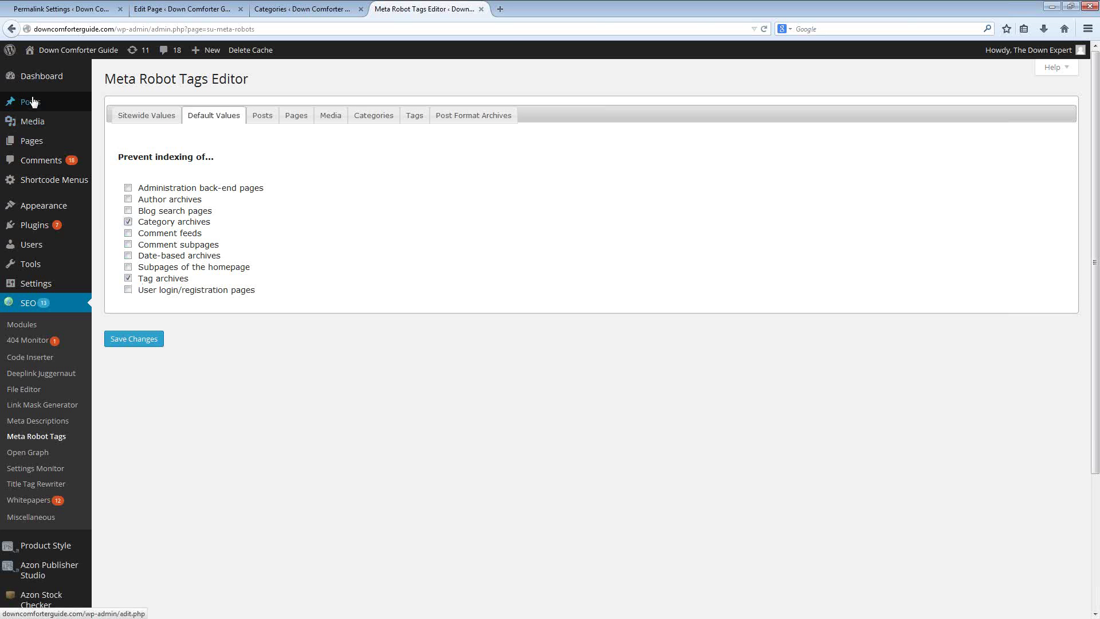
pyautogui.moveTo(41, 104)
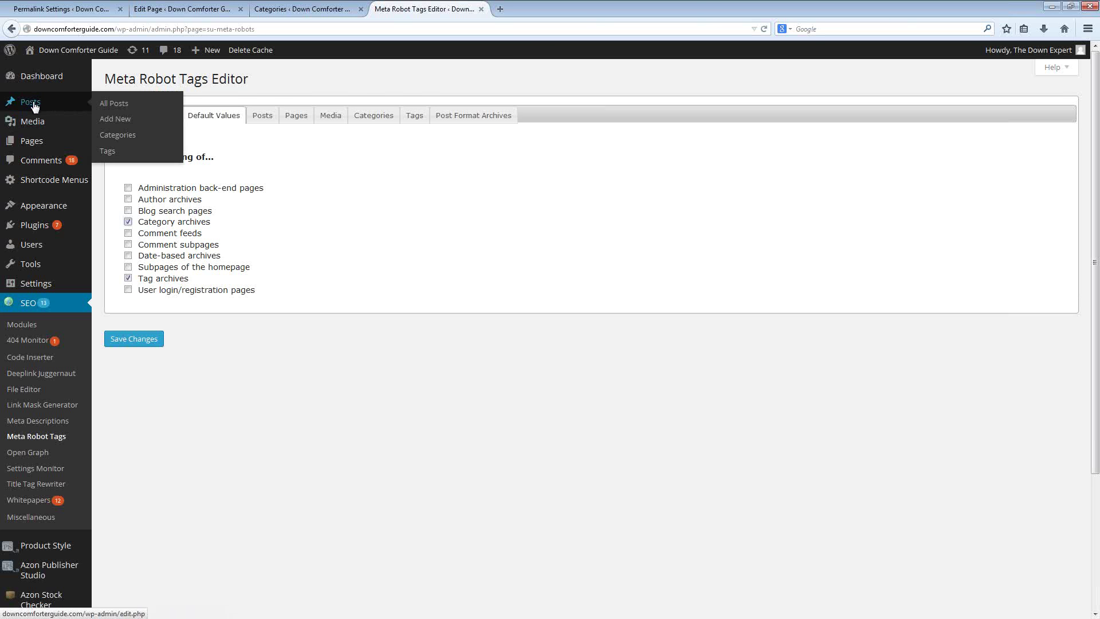
pyautogui.moveTo(36, 148)
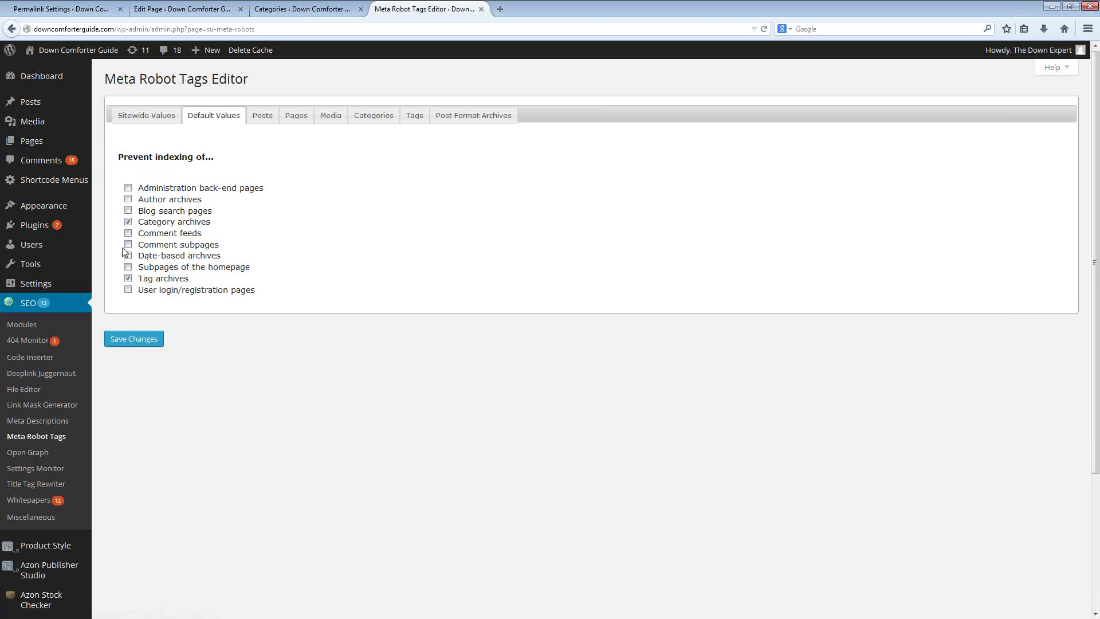
pyautogui.click(128, 221)
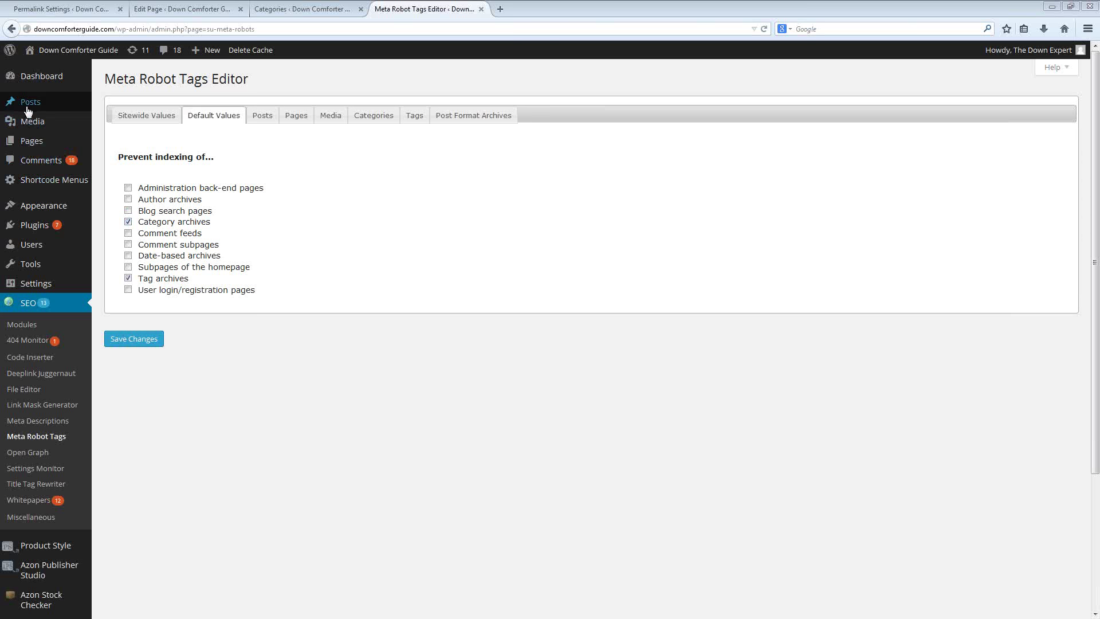
pyautogui.moveTo(32, 103)
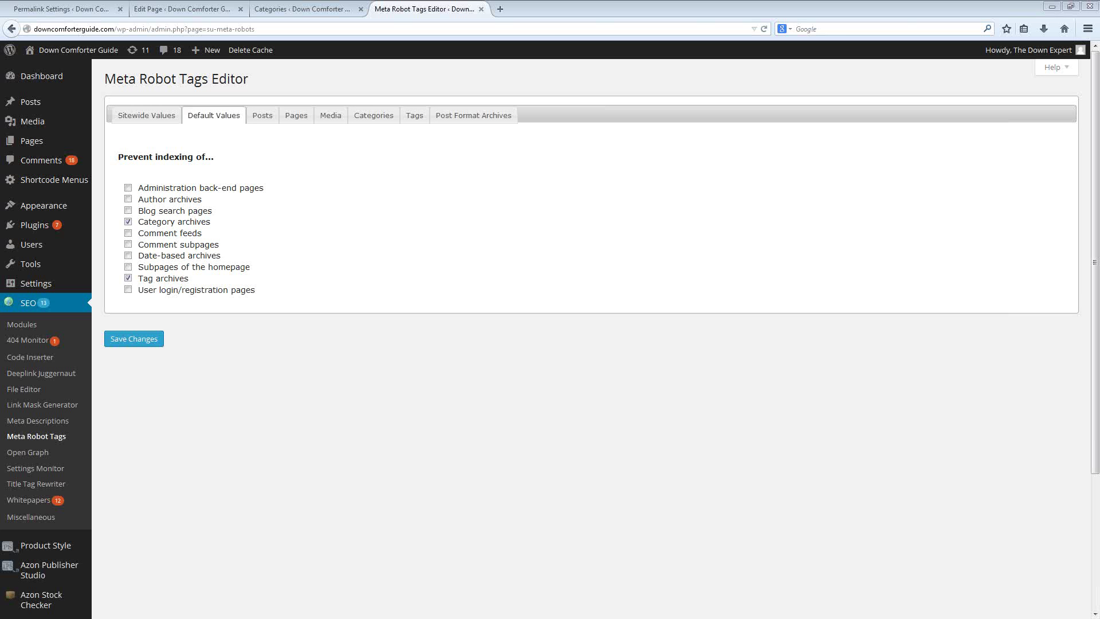
pyautogui.click(182, 8)
pyautogui.scroll(-5, 424, 229)
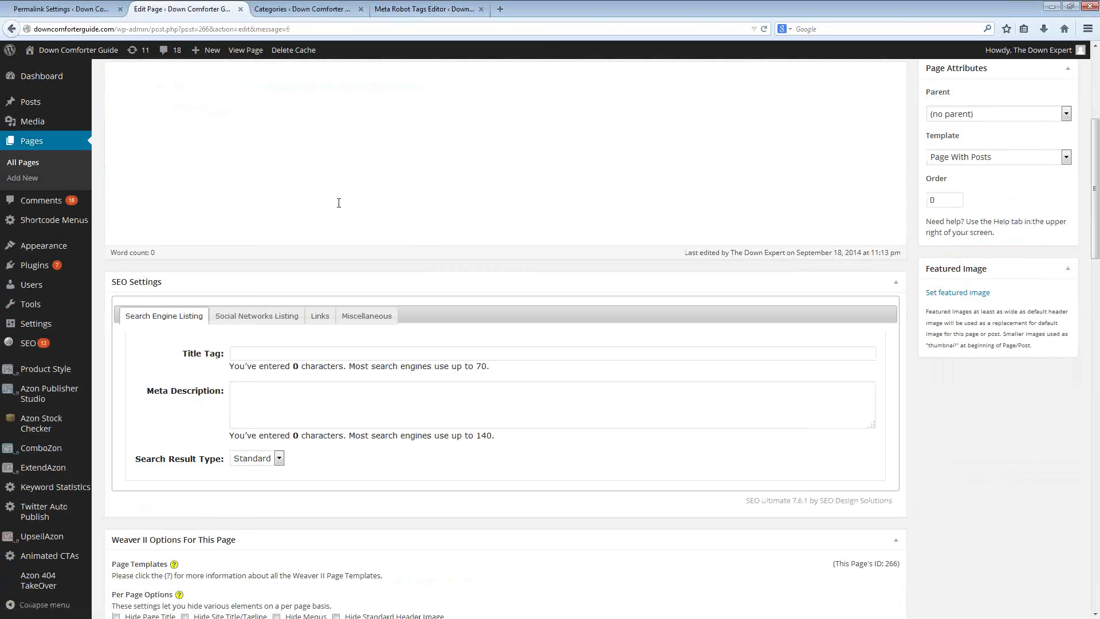
pyautogui.scroll(-5, 332, 201)
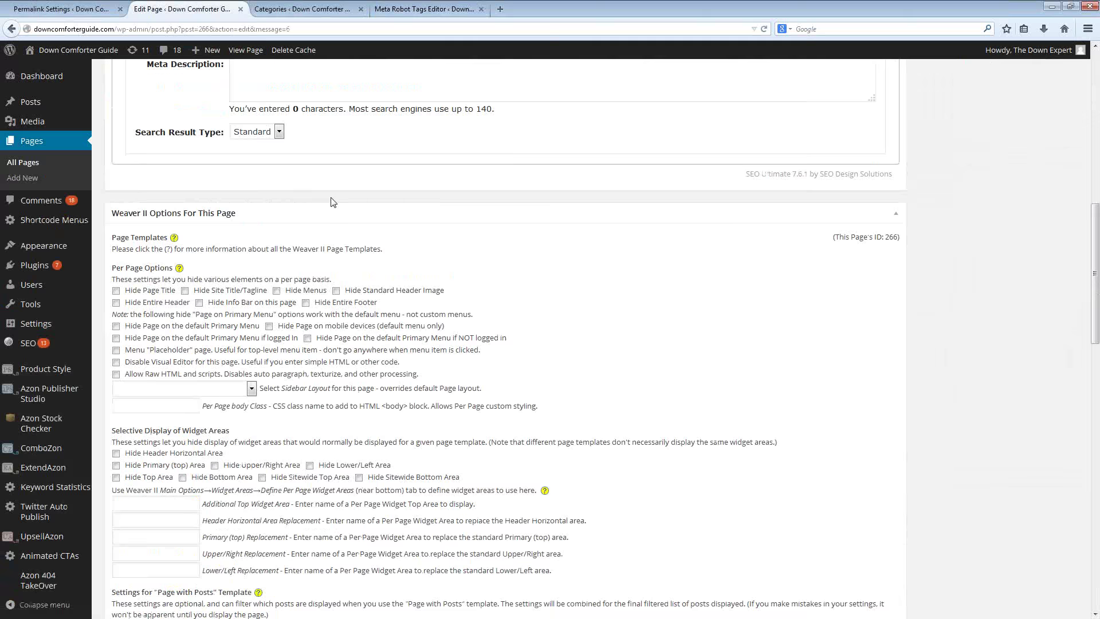
pyautogui.scroll(-13, 333, 201)
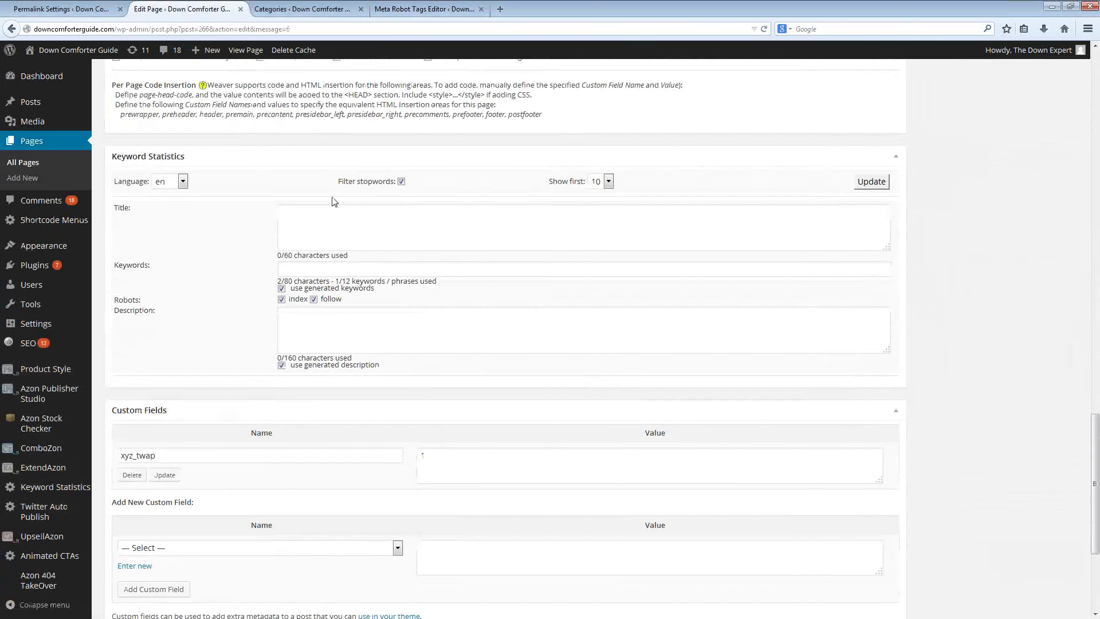
pyautogui.scroll(-1, 334, 201)
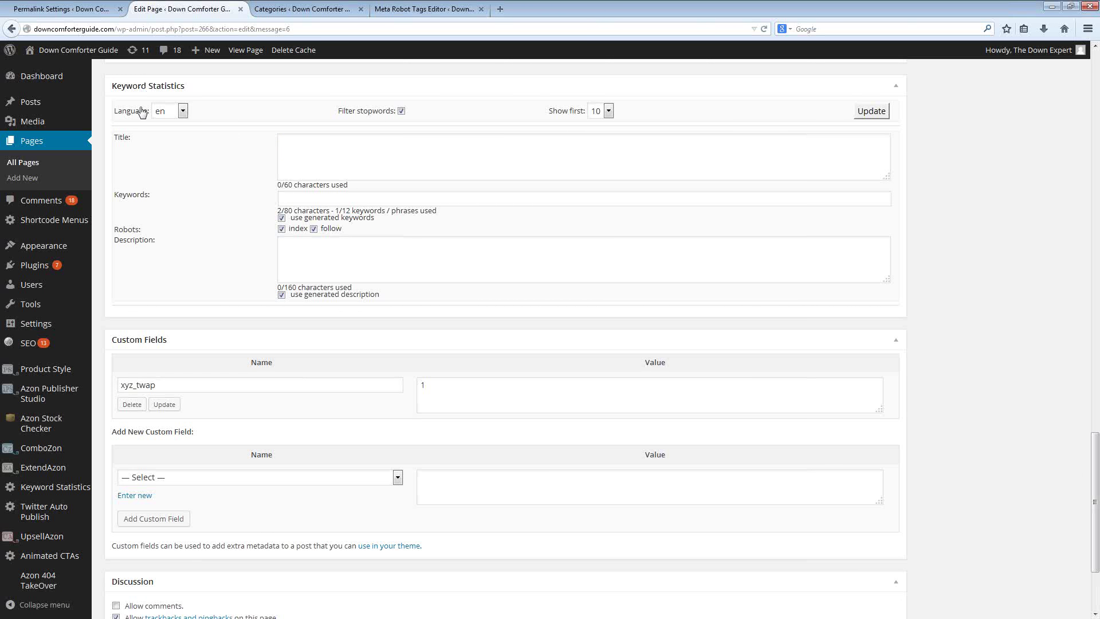
pyautogui.click(315, 198)
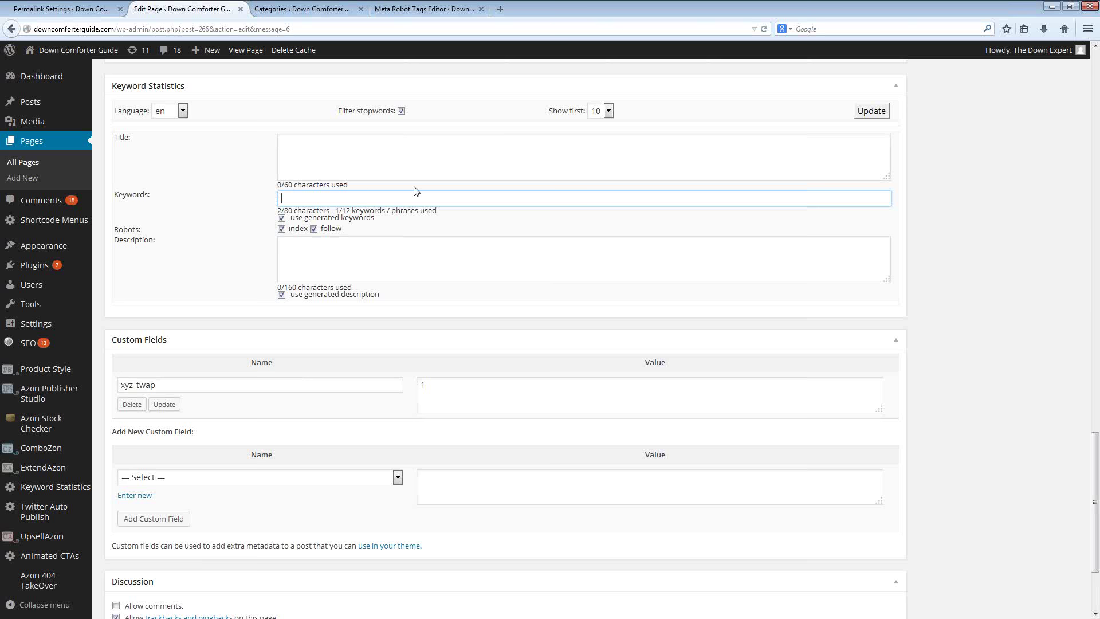
pyautogui.moveTo(34, 326)
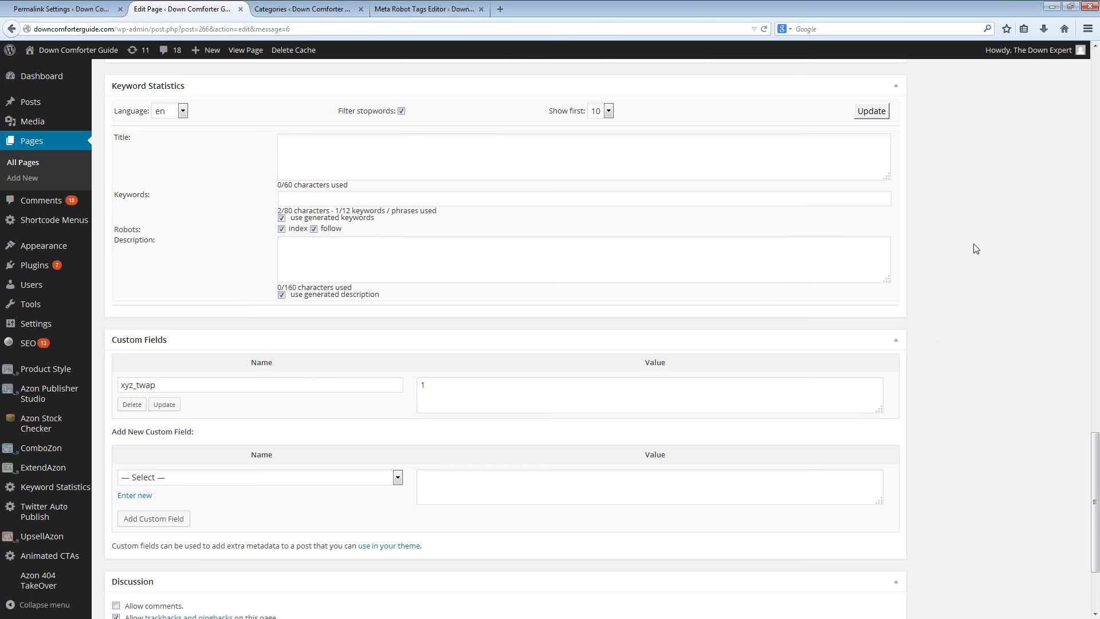
pyautogui.moveTo(38, 320)
pyautogui.click(285, 198)
pyautogui.scroll(5, 218, 232)
pyautogui.scroll(15, 218, 232)
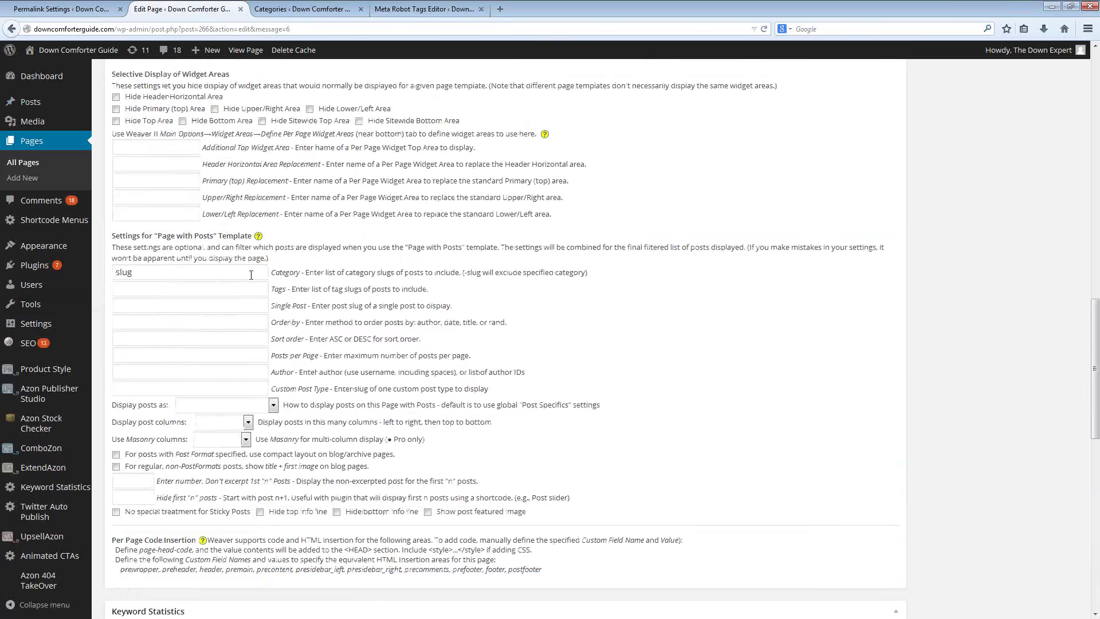
pyautogui.click(250, 386)
pyautogui.click(238, 435)
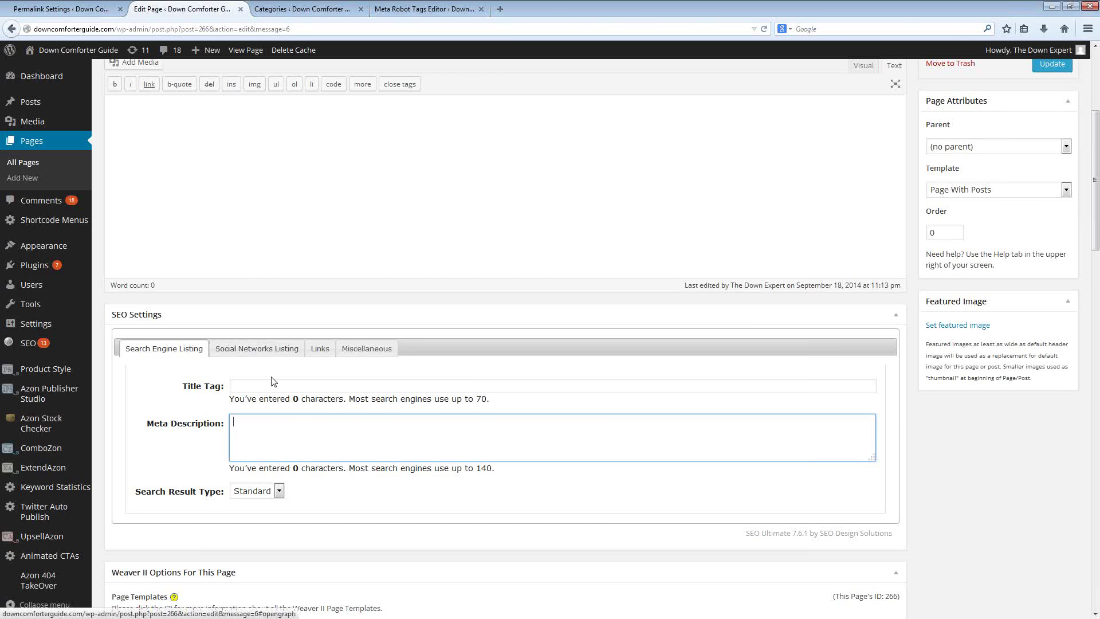
pyautogui.click(237, 349)
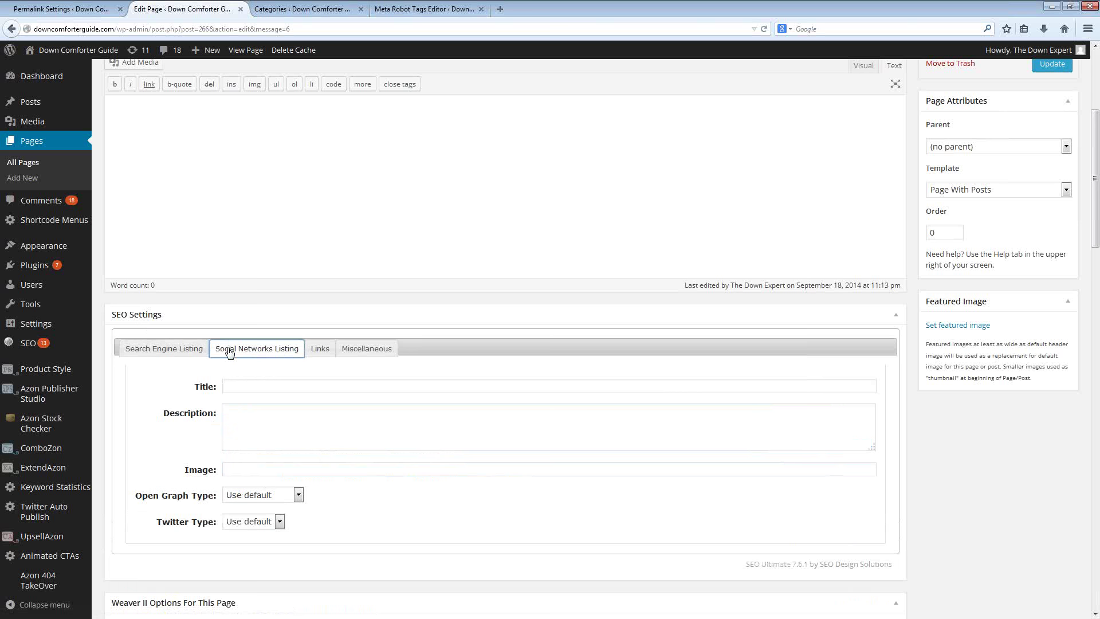
pyautogui.click(179, 353)
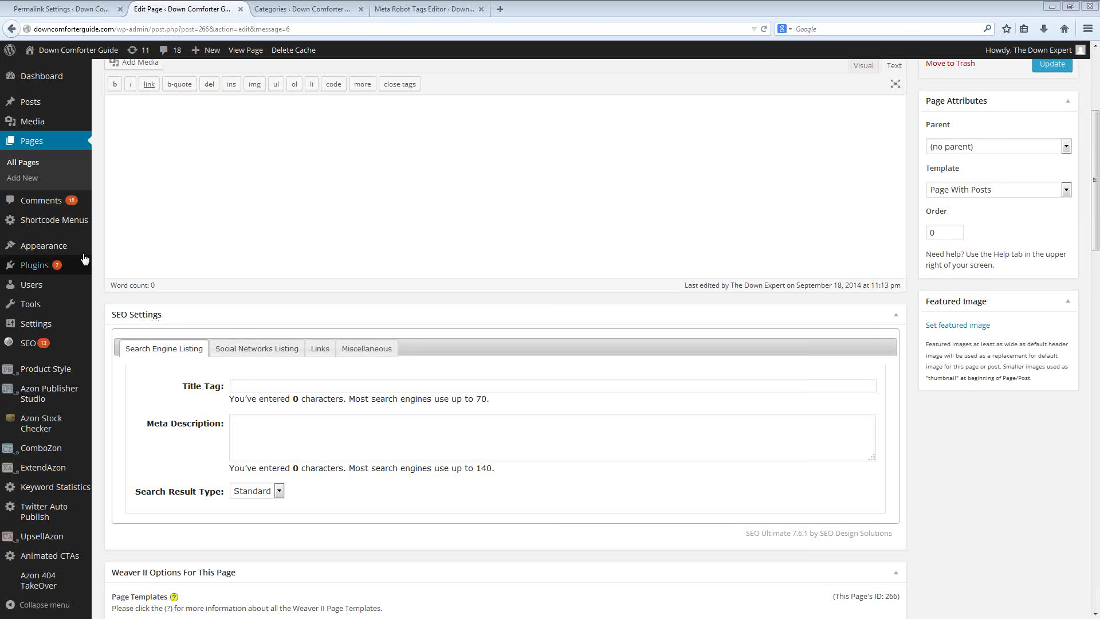
pyautogui.moveTo(68, 247)
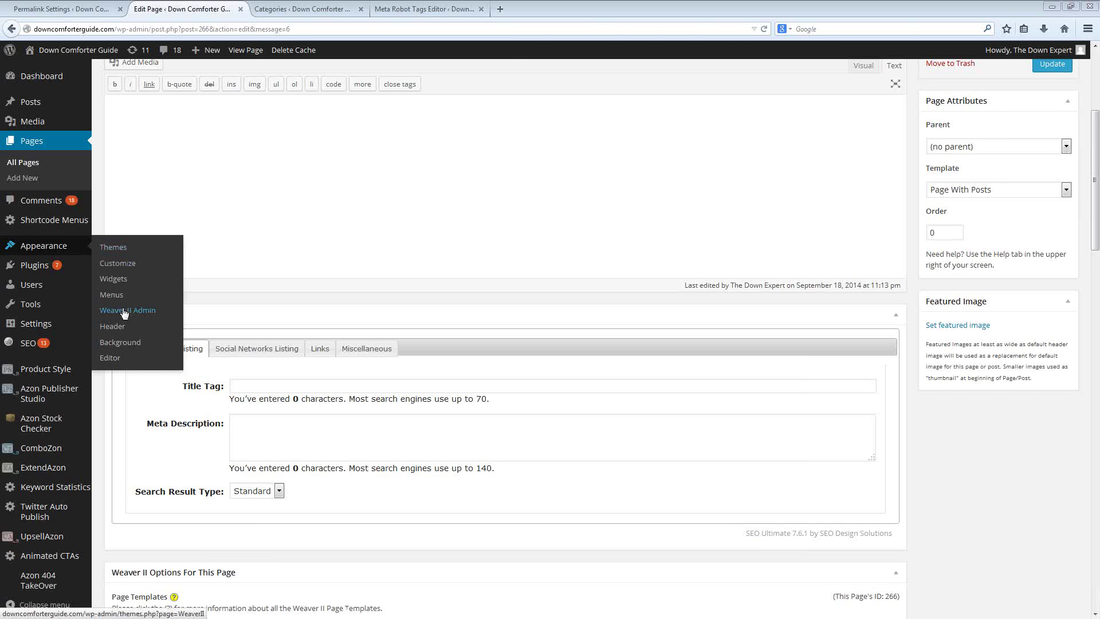
# Step: Go to Appearance > Themes and start adding a new theme
pyautogui.click(114, 247)
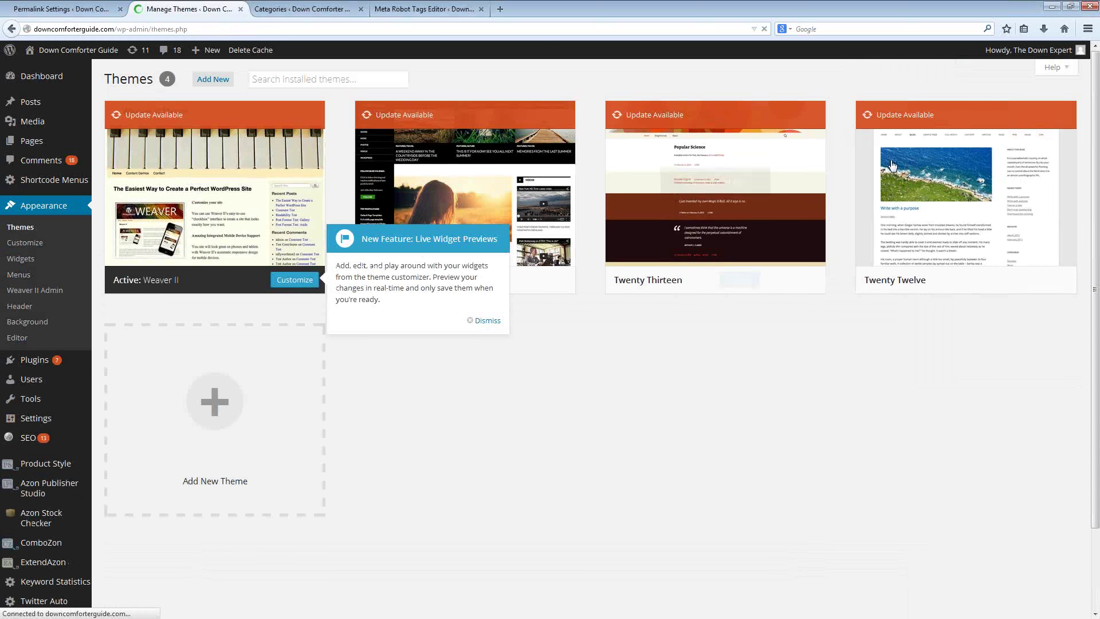
pyautogui.click(216, 80)
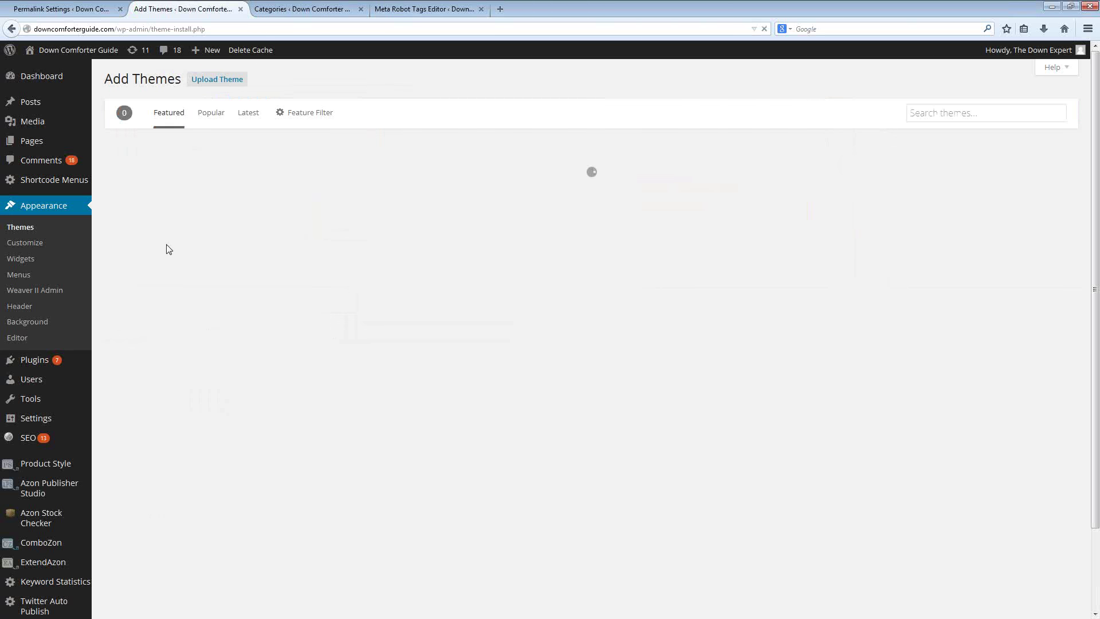
# Step: Search the Add Themes screen for 'weaver ii'
pyautogui.click(951, 113)
pyautogui.write('weaver ii')
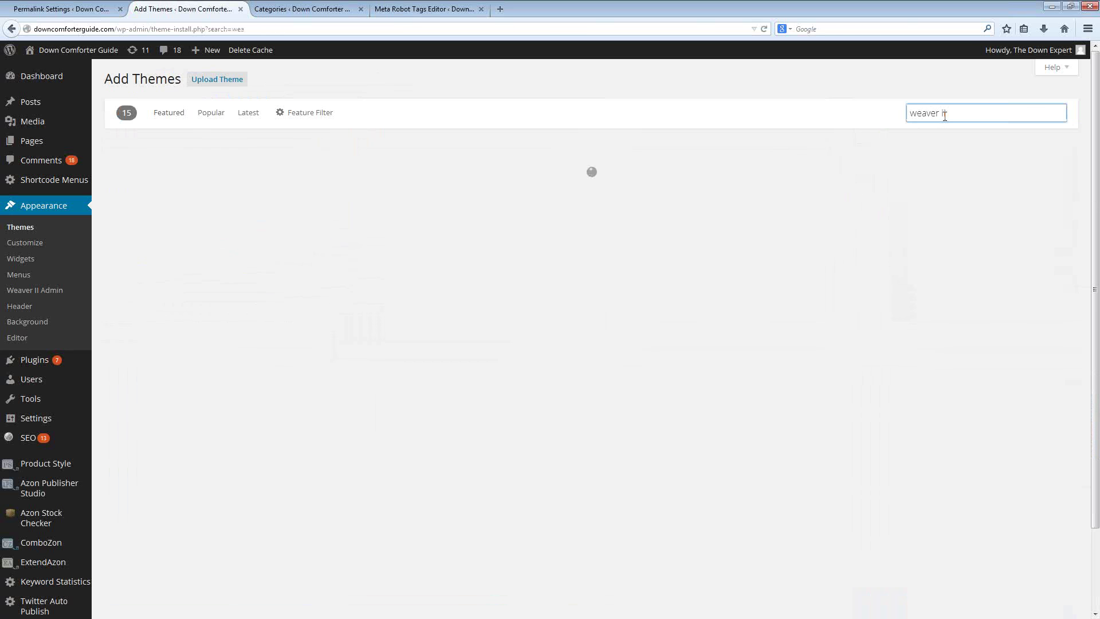
pyautogui.moveTo(457, 319)
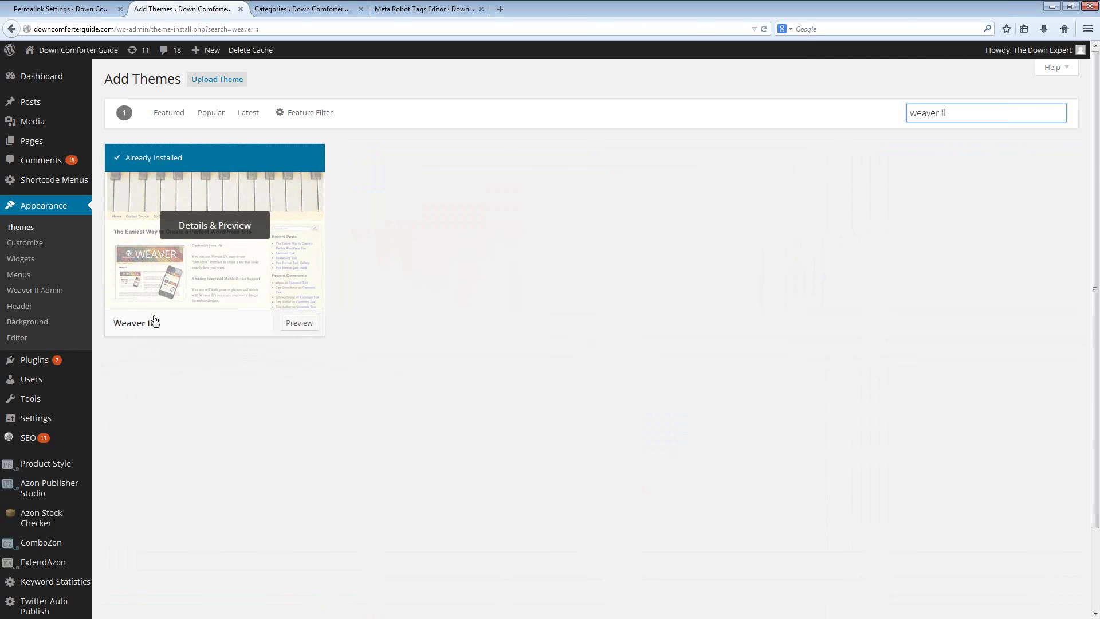
pyautogui.click(386, 235)
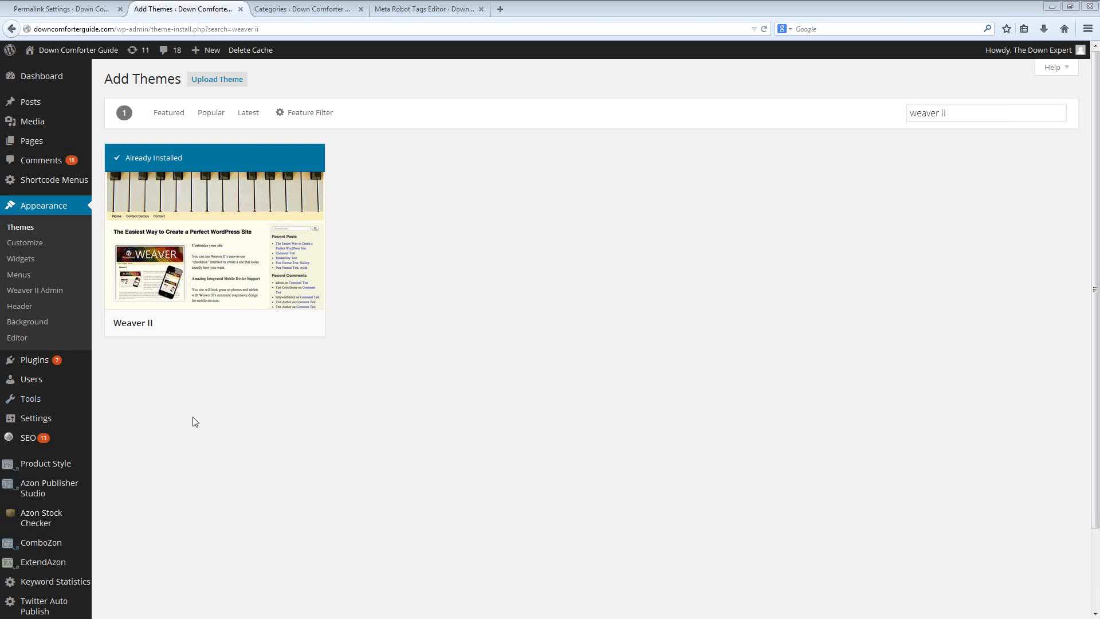
# Step: Confirm the Weaver II result shows Already Installed, then go to the installed plugins
pyautogui.scroll(-3, 184, 416)
pyautogui.scroll(3, 181, 414)
pyautogui.scroll(-3, 44, 518)
pyautogui.scroll(3, 209, 456)
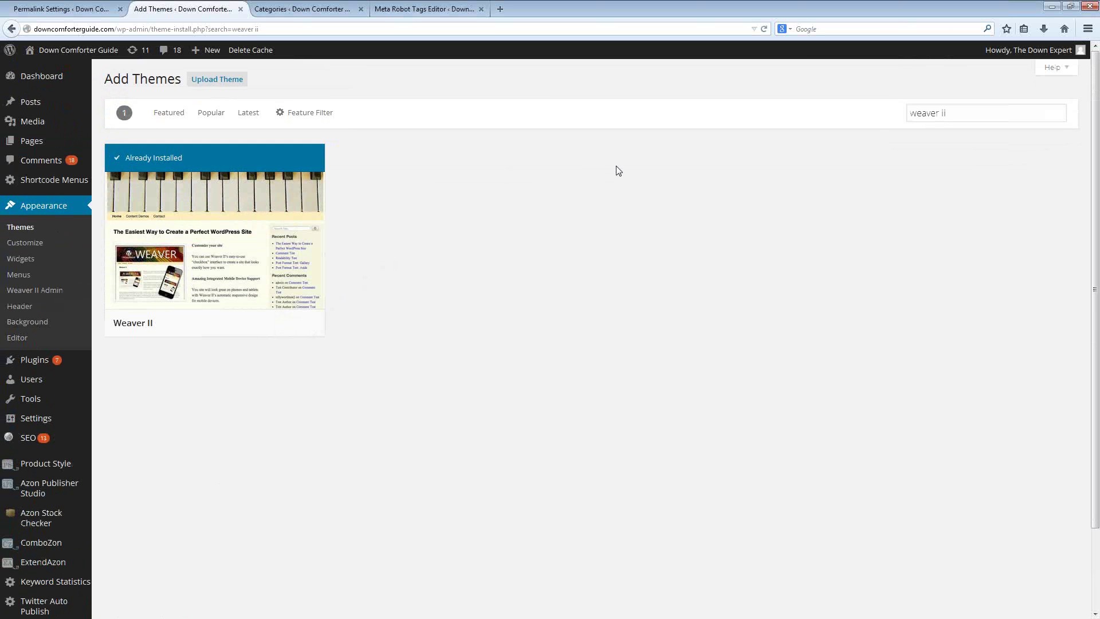
pyautogui.click(34, 359)
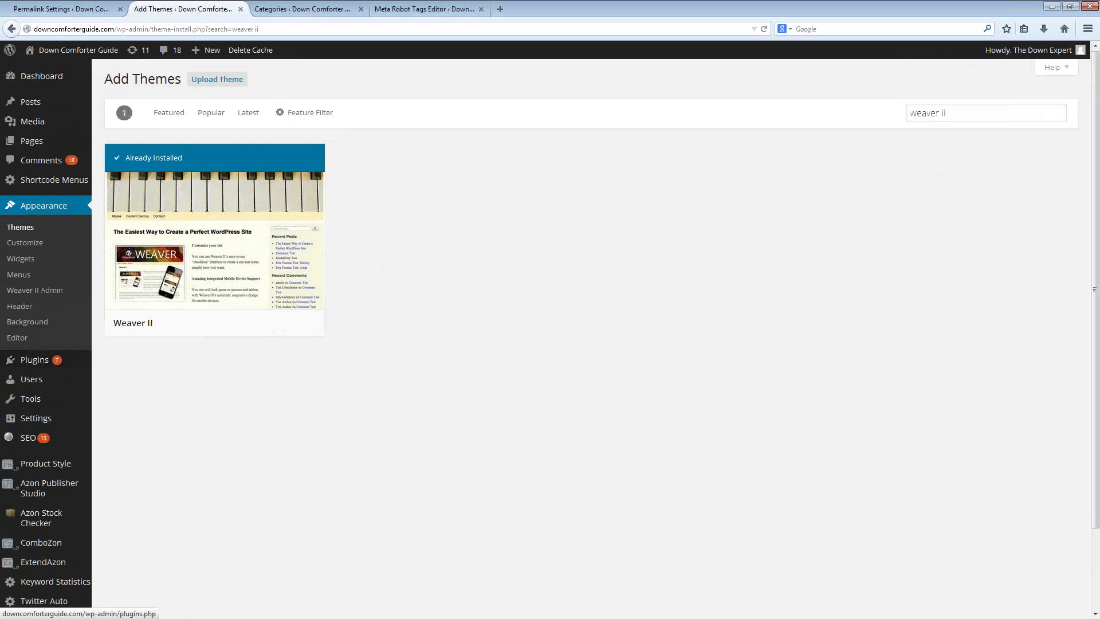
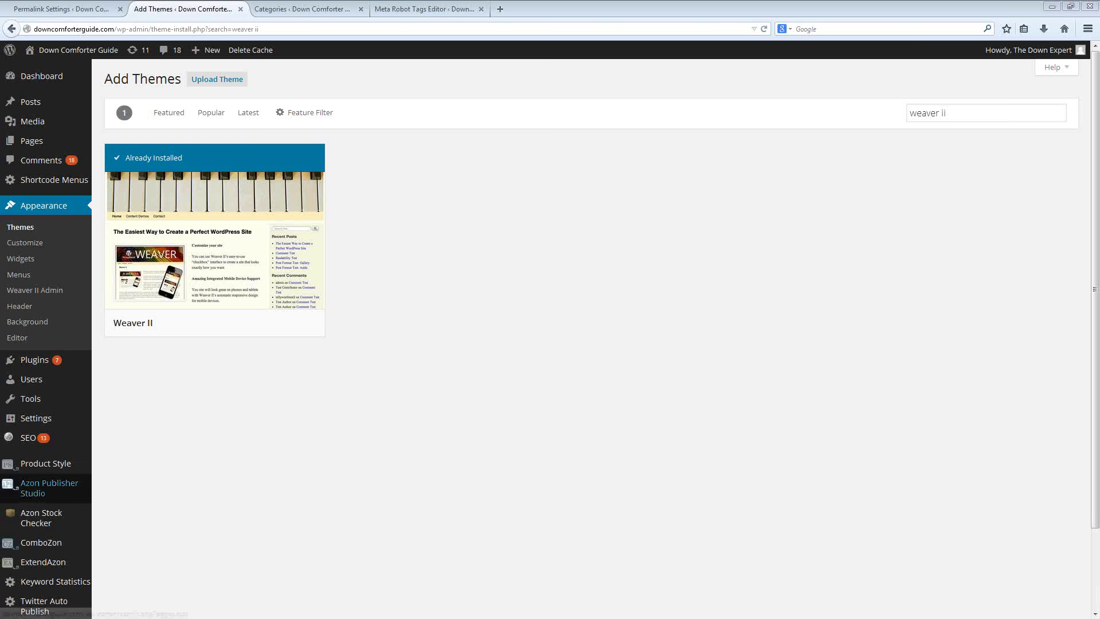
# Step: Open the Pixabay free-images site in a new browser tab beside the WordPress admin tabs
pyautogui.moveTo(335, 41); pyautogui.dragTo(493, 10)
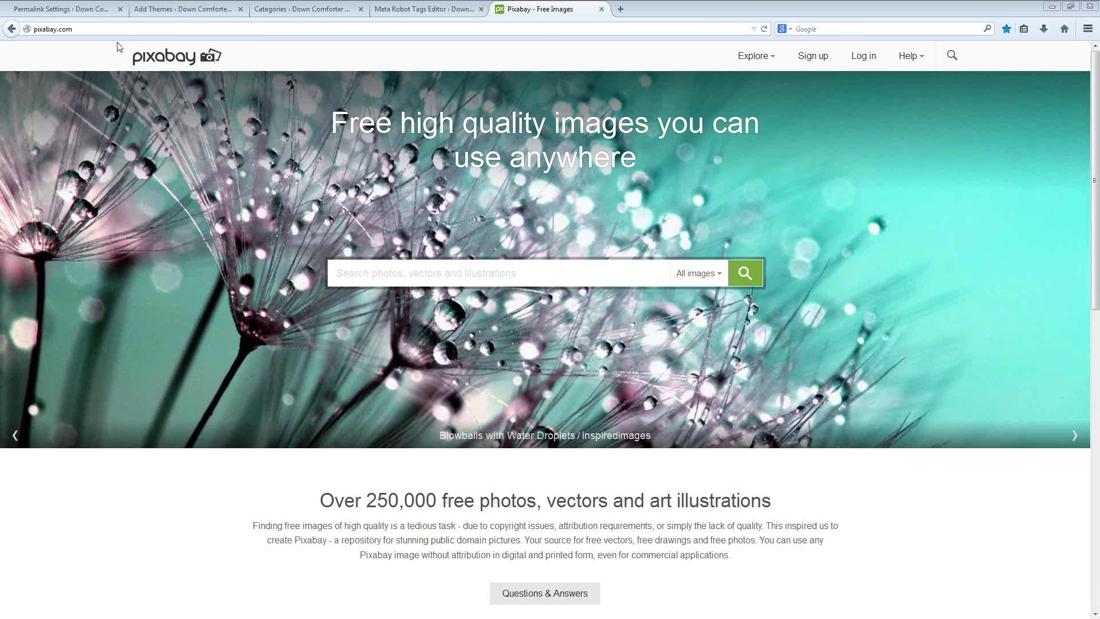
# Step: Search Pixabay for 'horse' images
pyautogui.click(430, 286)
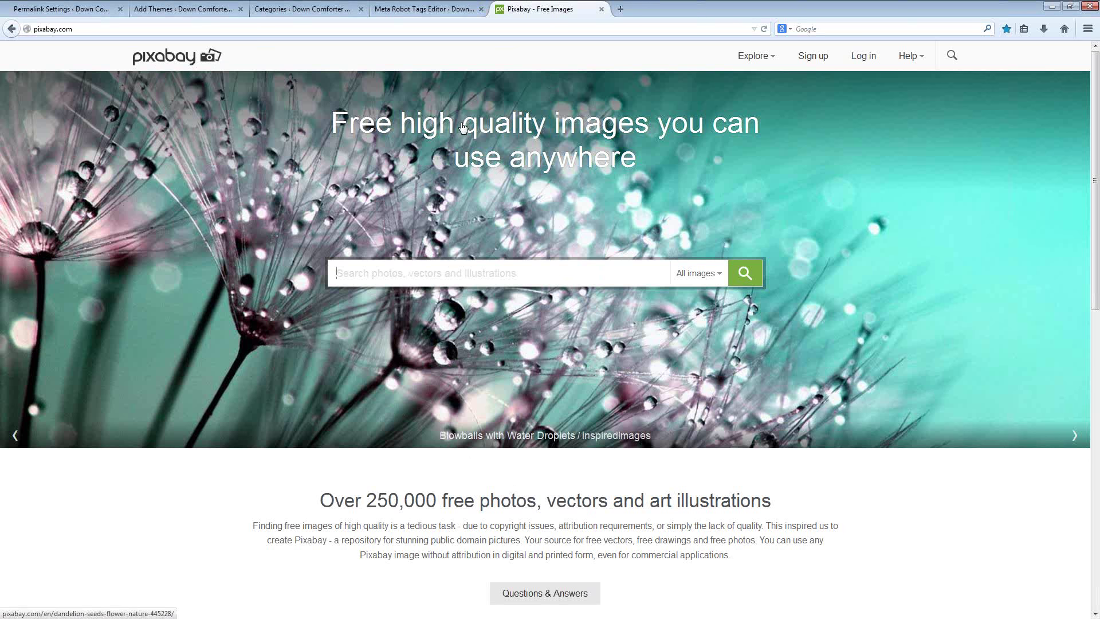
pyautogui.click(464, 264)
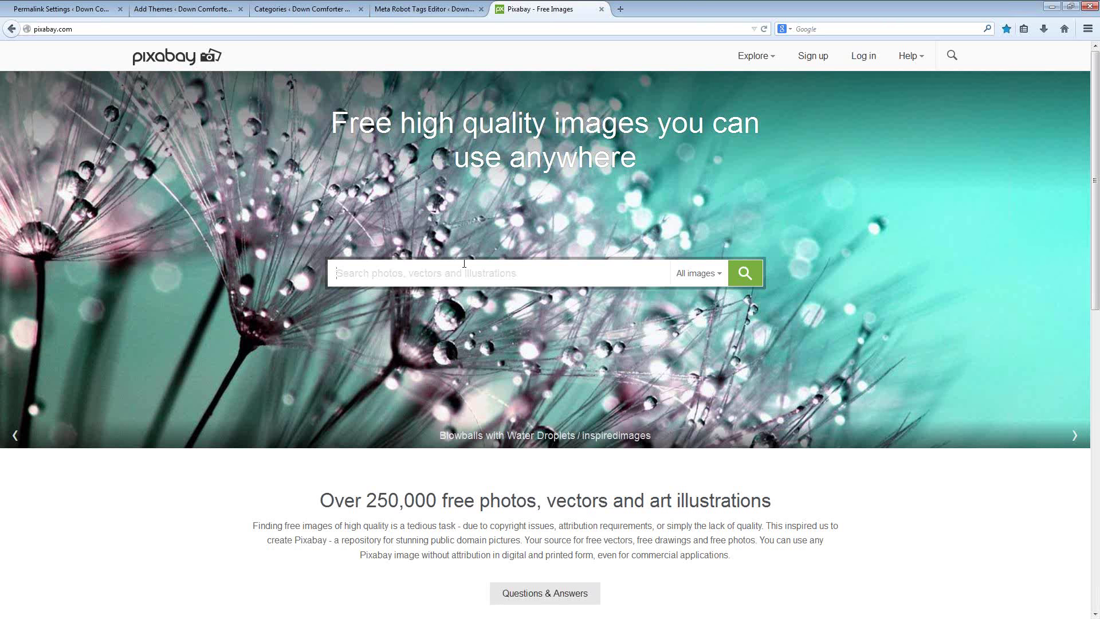
pyautogui.write('horse')
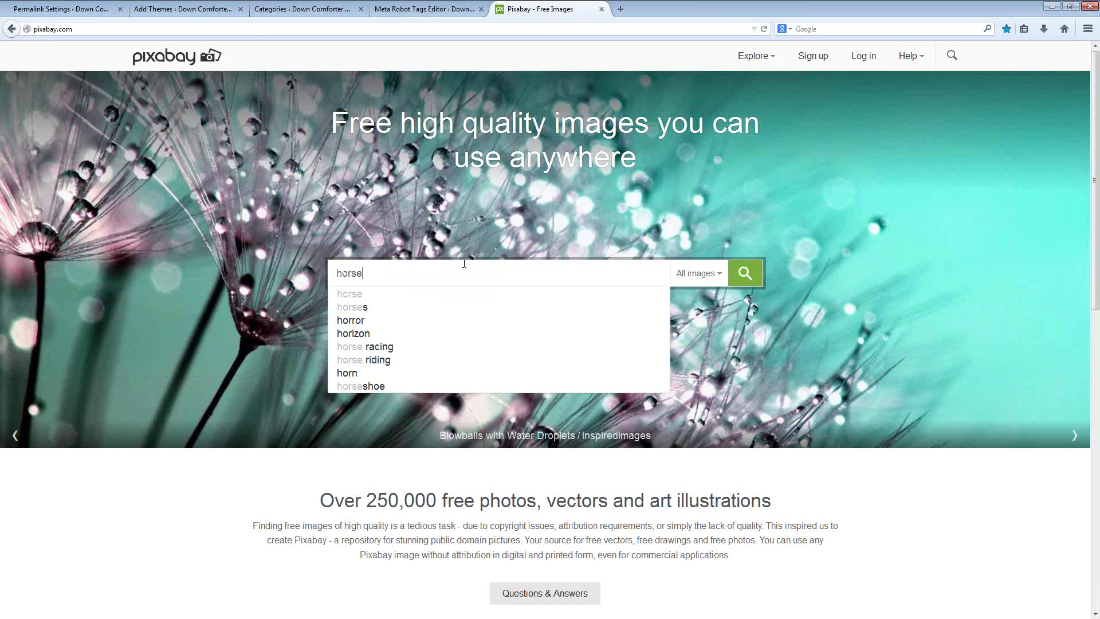
pyautogui.click(750, 271)
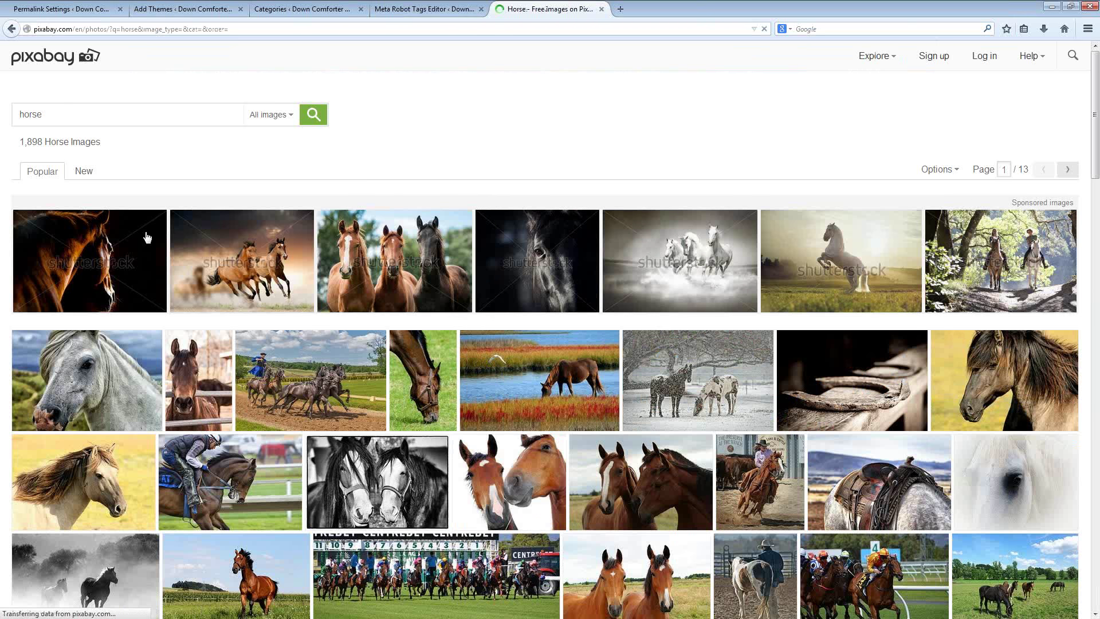
# Step: Scroll the horse results and open the cartoon rocking-horse vector graphic's page
pyautogui.moveTo(146, 266)
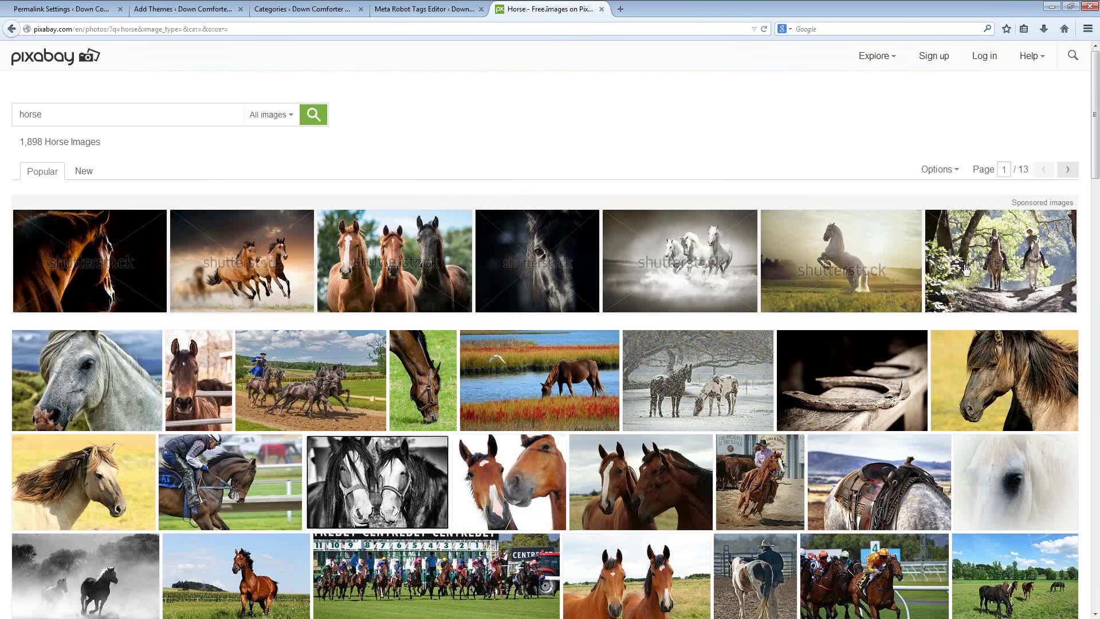
pyautogui.moveTo(61, 267)
pyautogui.moveTo(1008, 203); pyautogui.dragTo(1083, 205)
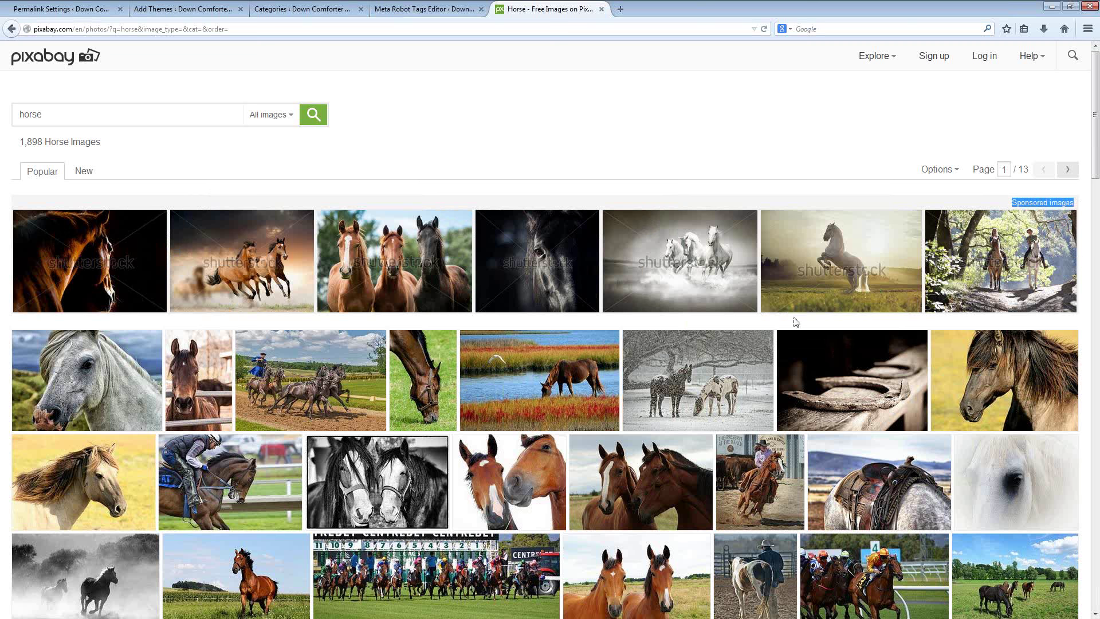
pyautogui.scroll(-1, 782, 334)
pyautogui.scroll(-3, 782, 334)
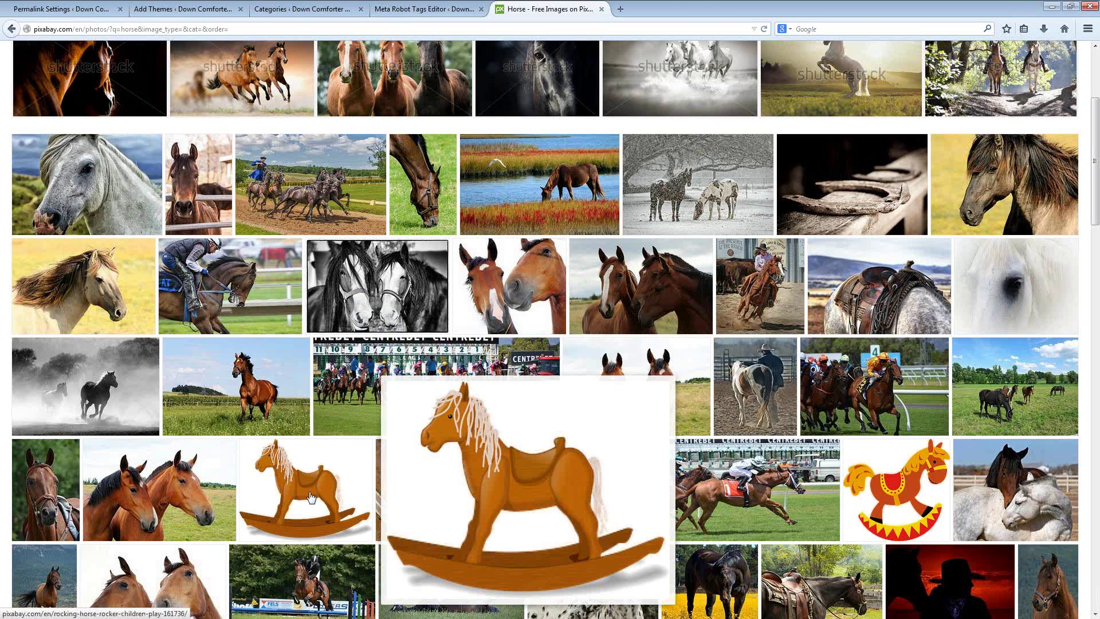
pyautogui.click(311, 498)
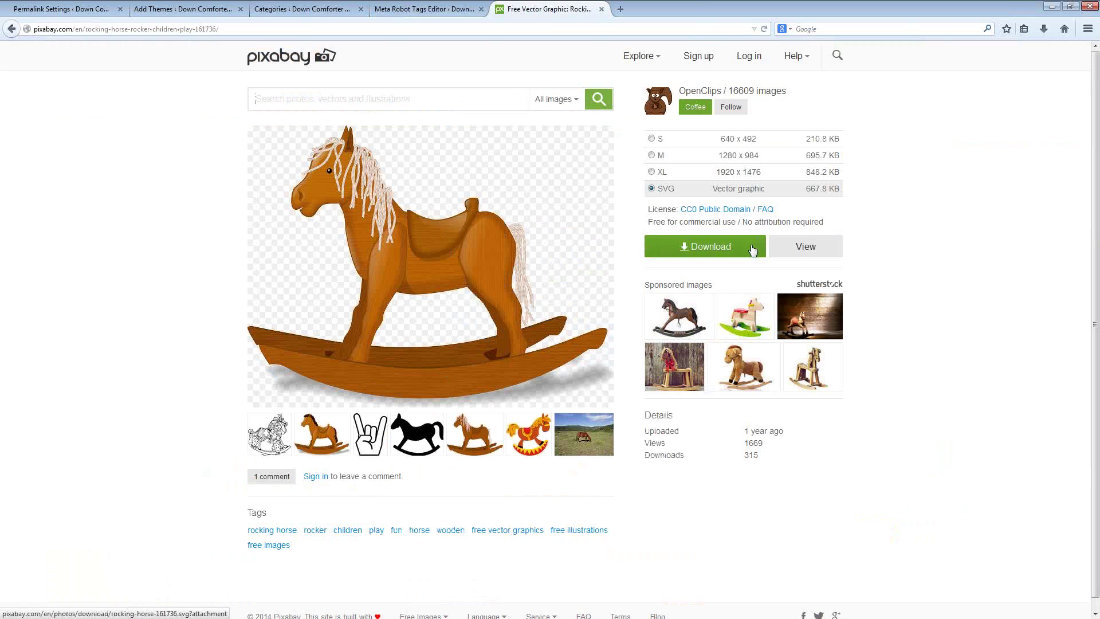
# Step: Try downloading the rocking horse as SVG, then as a 640 x 492 PNG, abandoning both
pyautogui.click(711, 252)
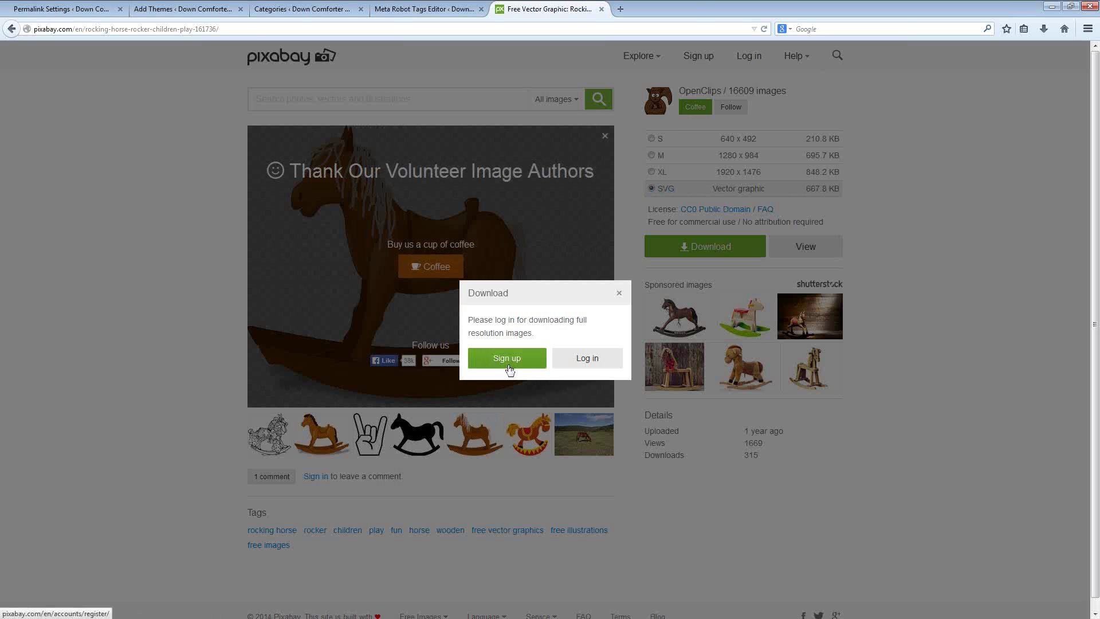
pyautogui.click(621, 296)
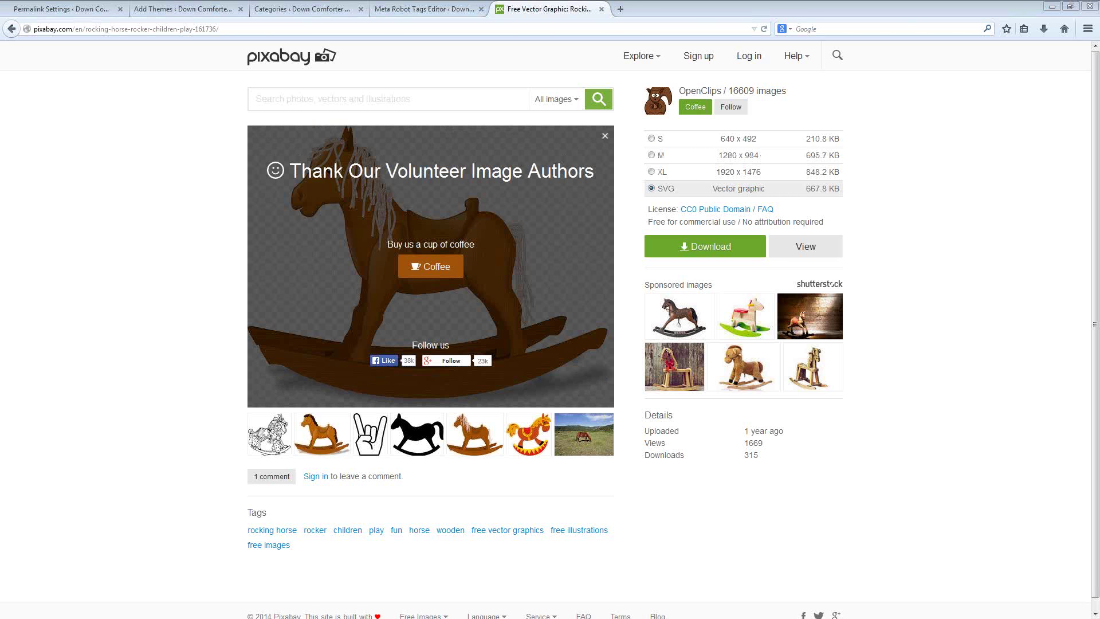
pyautogui.click(652, 159)
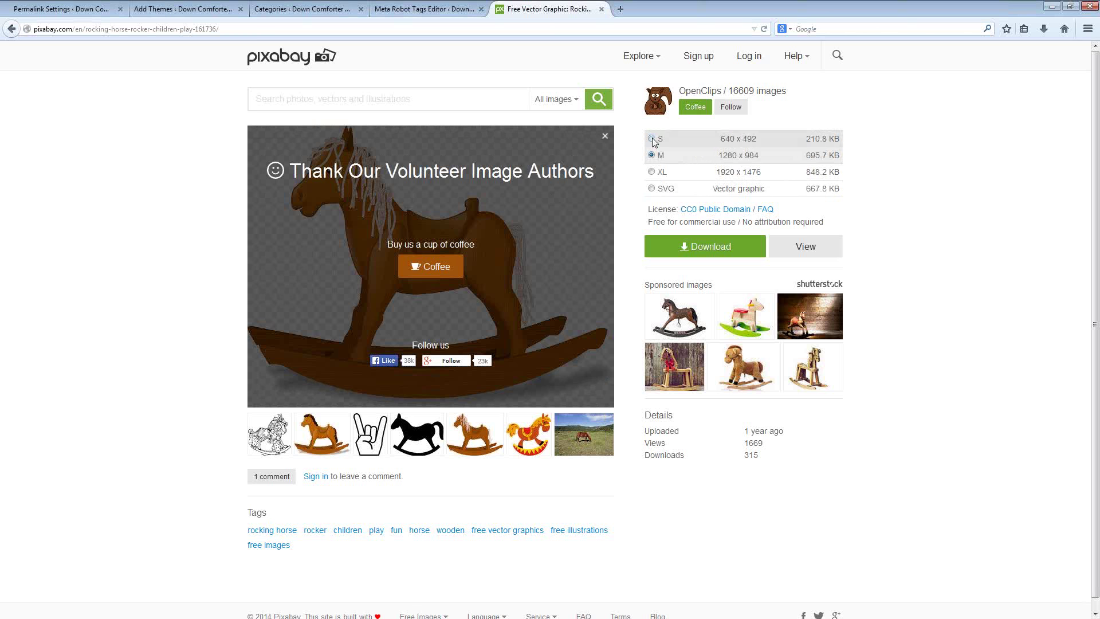
pyautogui.click(652, 139)
pyautogui.click(703, 251)
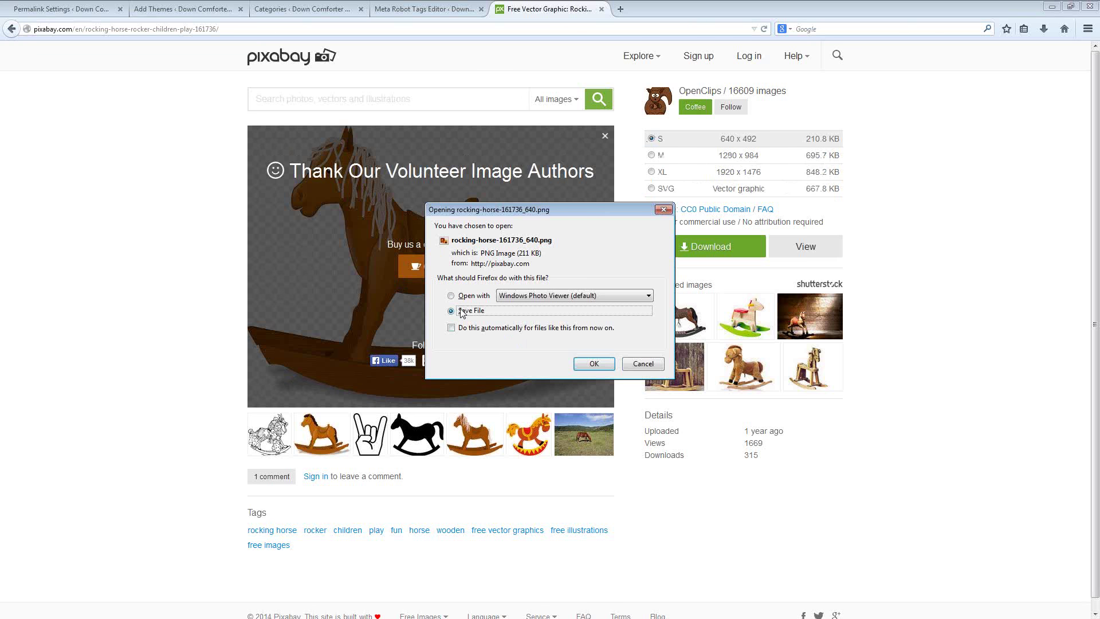
pyautogui.click(639, 366)
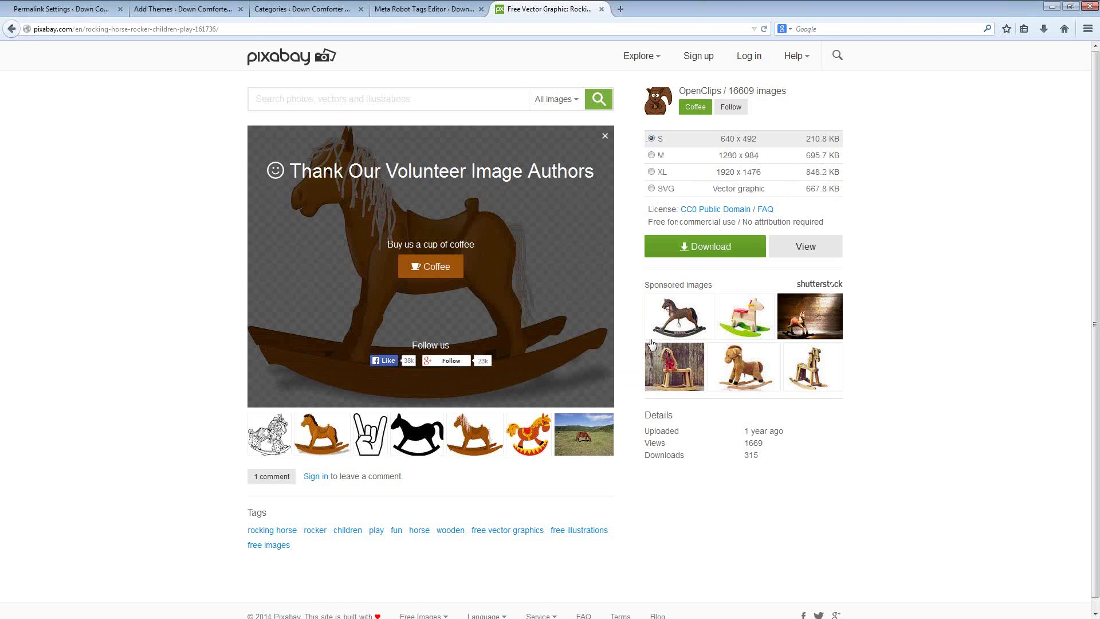
# Step: Attempt the 1280 x 984 download with captcha answer 143, then retry at XL 1920 x 1476
pyautogui.click(651, 155)
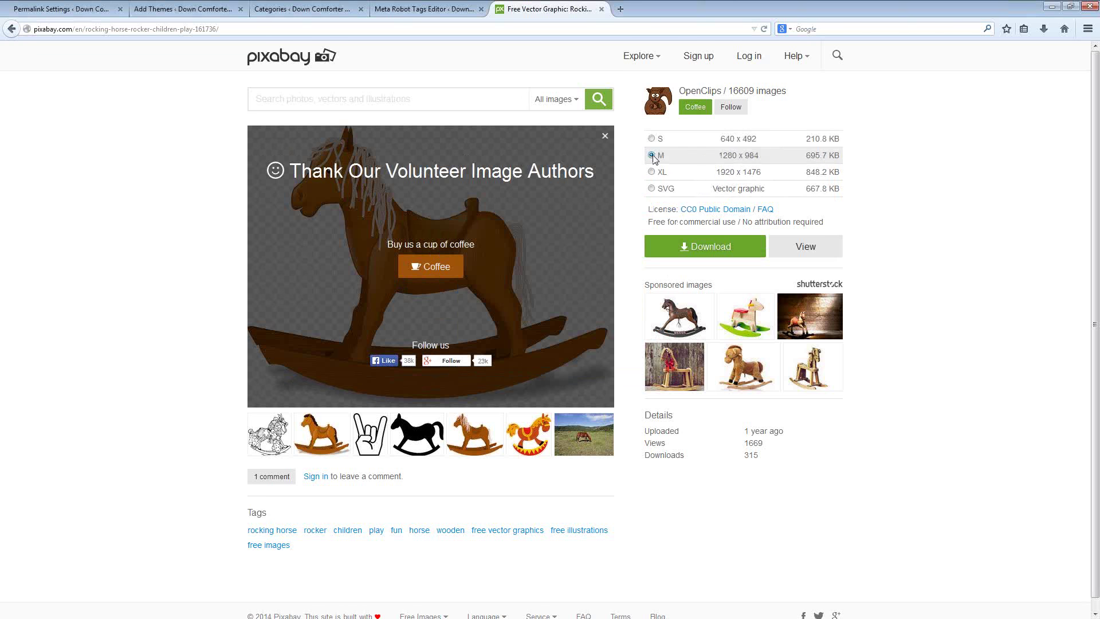
pyautogui.click(690, 252)
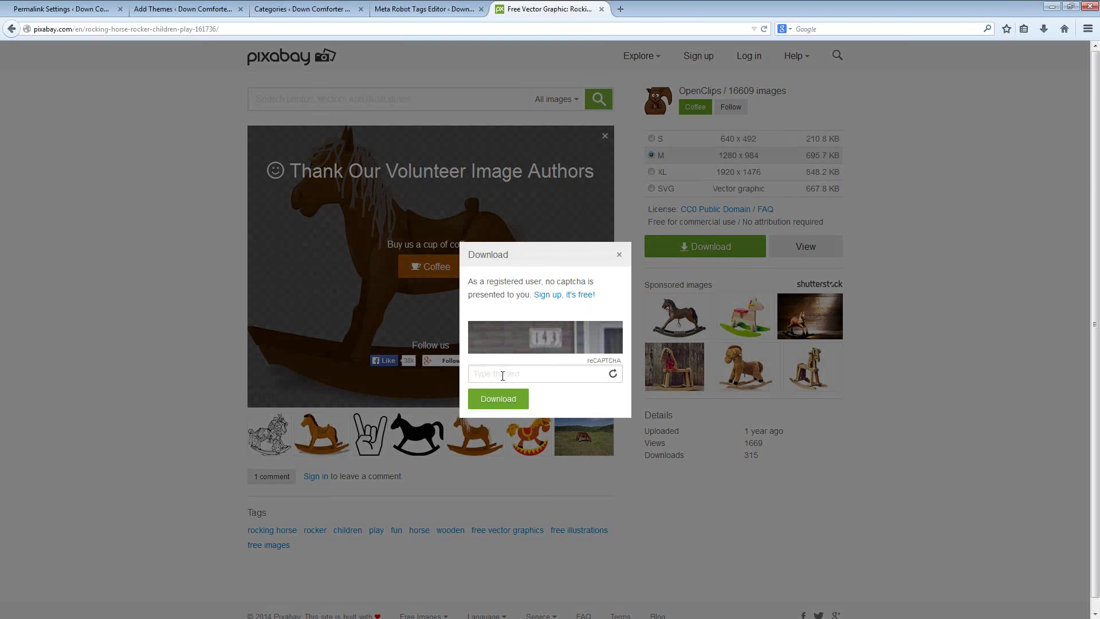
pyautogui.click(502, 380)
pyautogui.write('143')
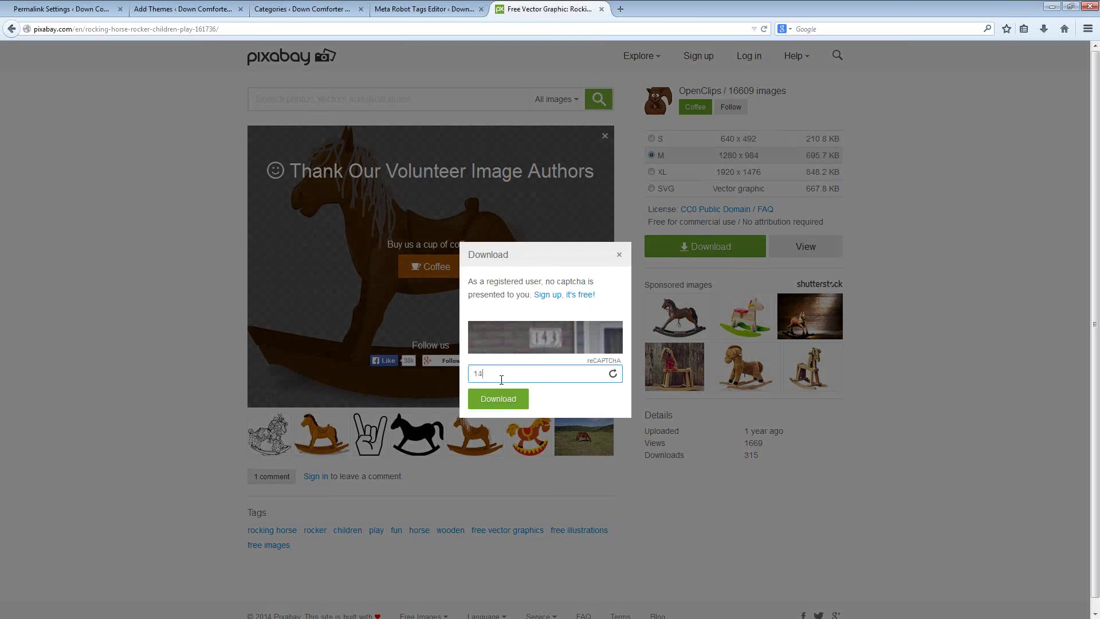
pyautogui.click(619, 255)
pyautogui.click(658, 172)
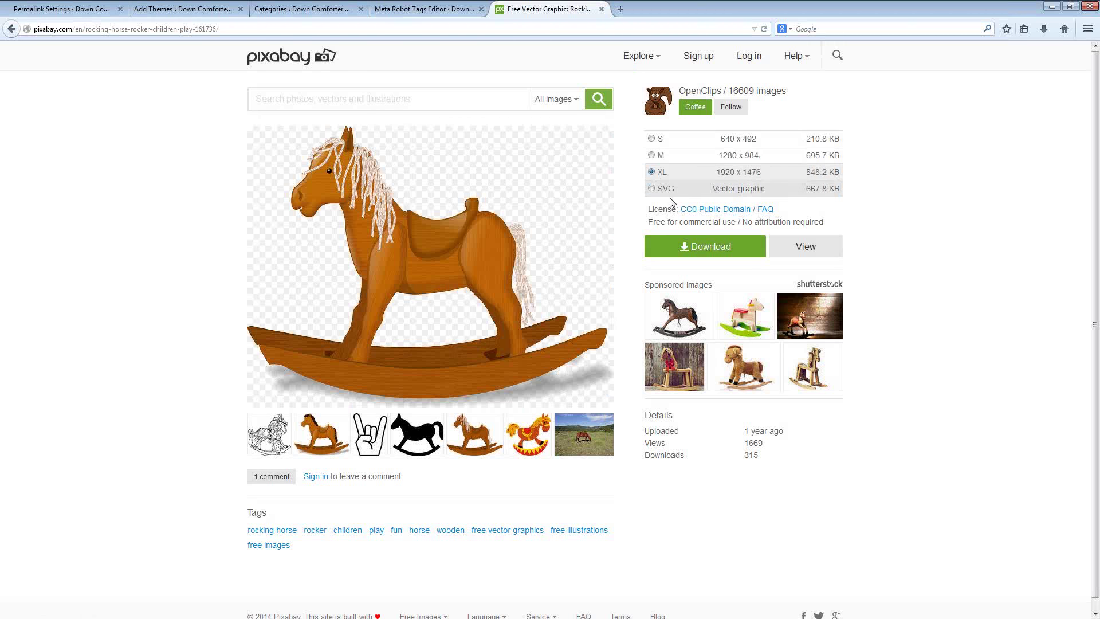
pyautogui.click(691, 247)
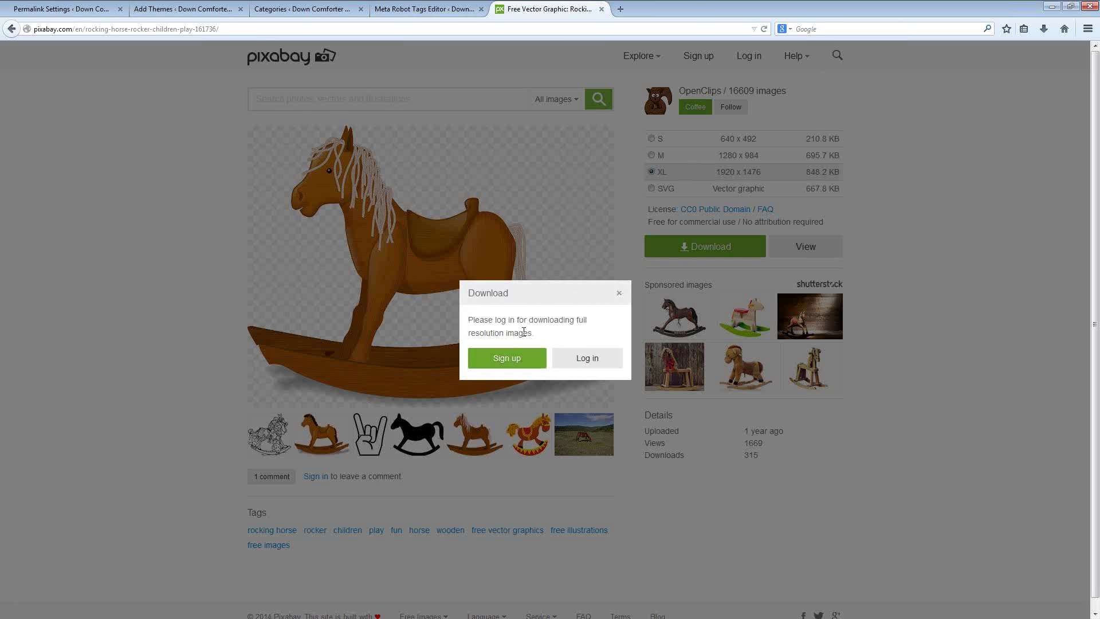
pyautogui.click(618, 293)
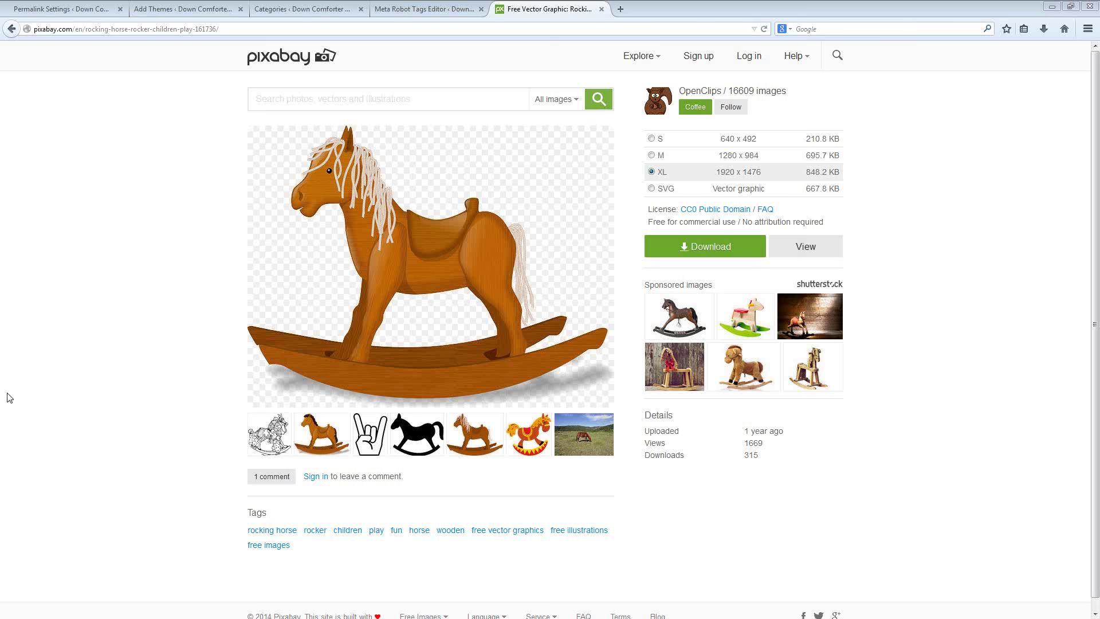
# Step: Close the log-in prompt, keeping XL 1920 x 1476 (848.2 KB) selected on the rocking-horse page
pyautogui.moveTo(450, 332)
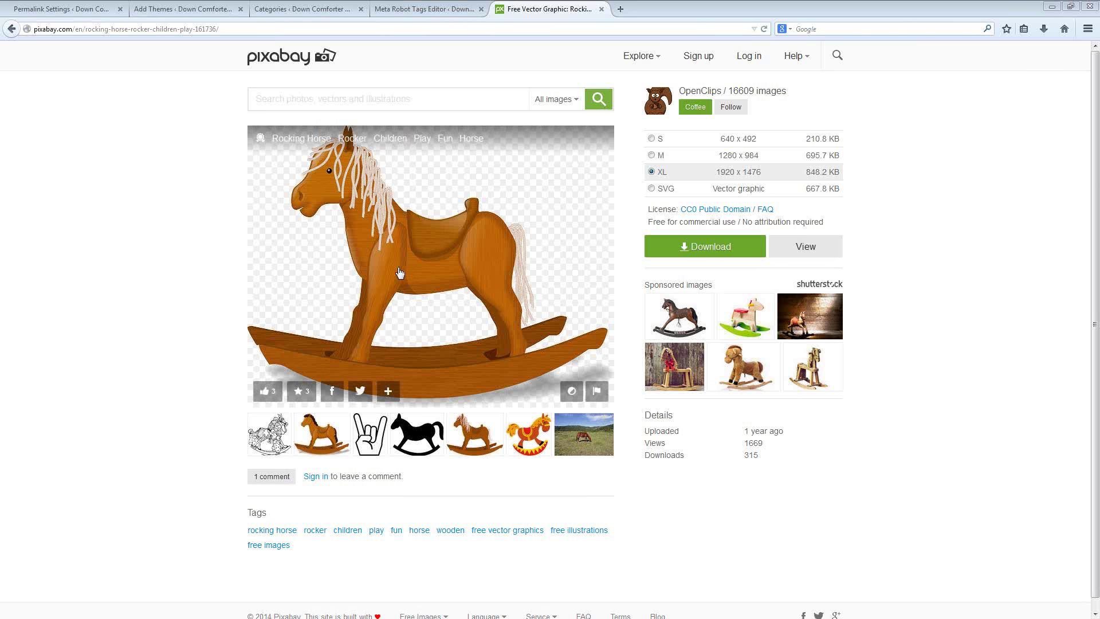
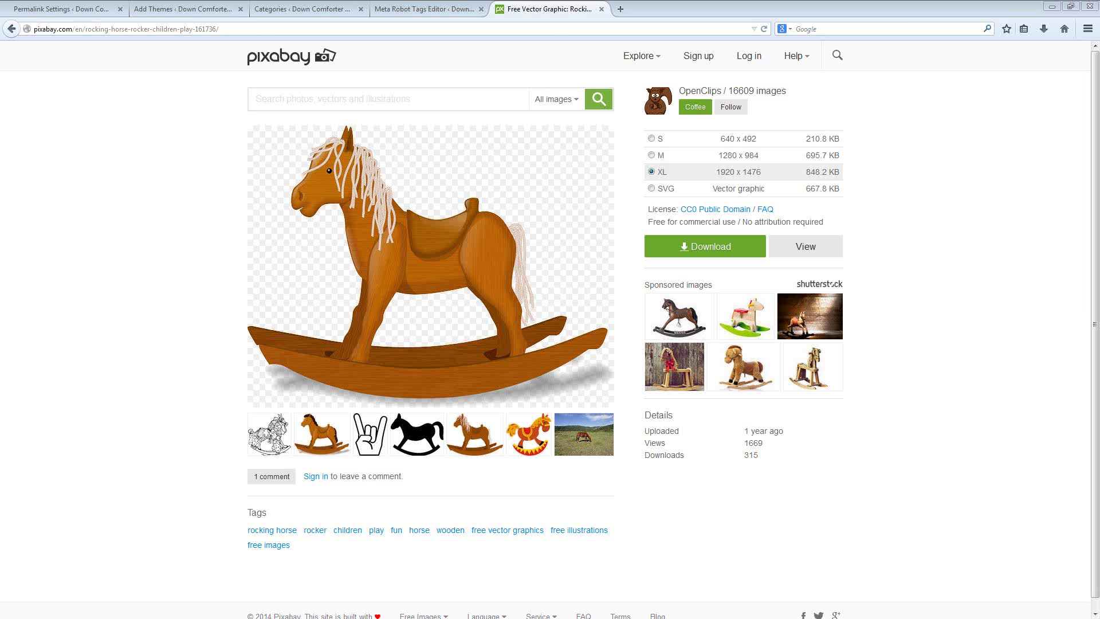
# Step: Replace the Pixabay rocking-horse page address with google.com to load Google's homepage
pyautogui.click(509, 29)
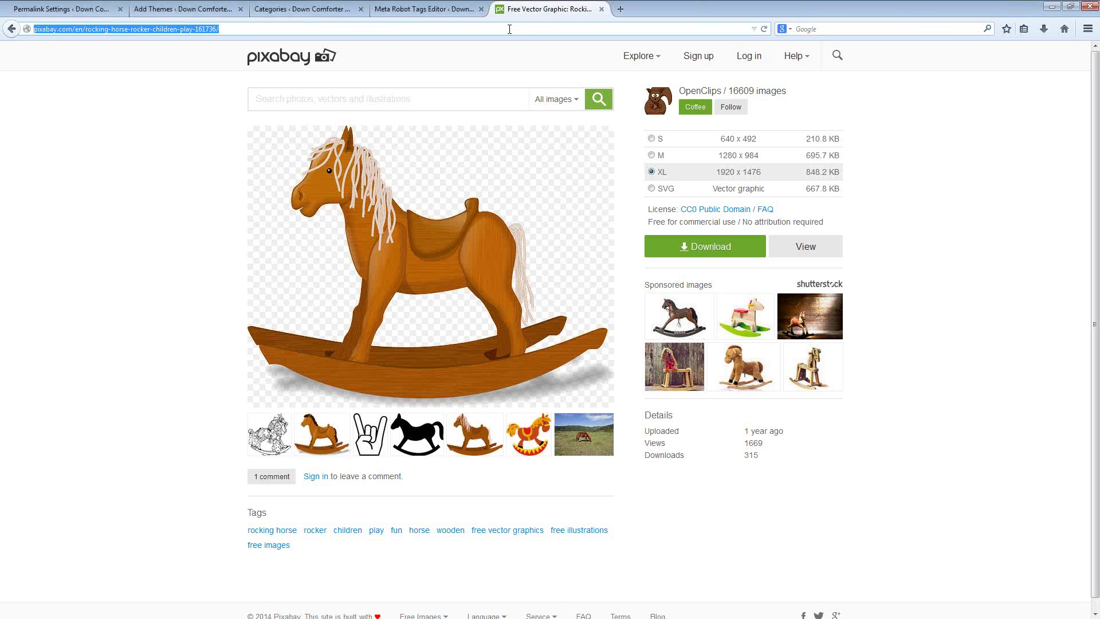
pyautogui.write('google.com')
pyautogui.press('Return')
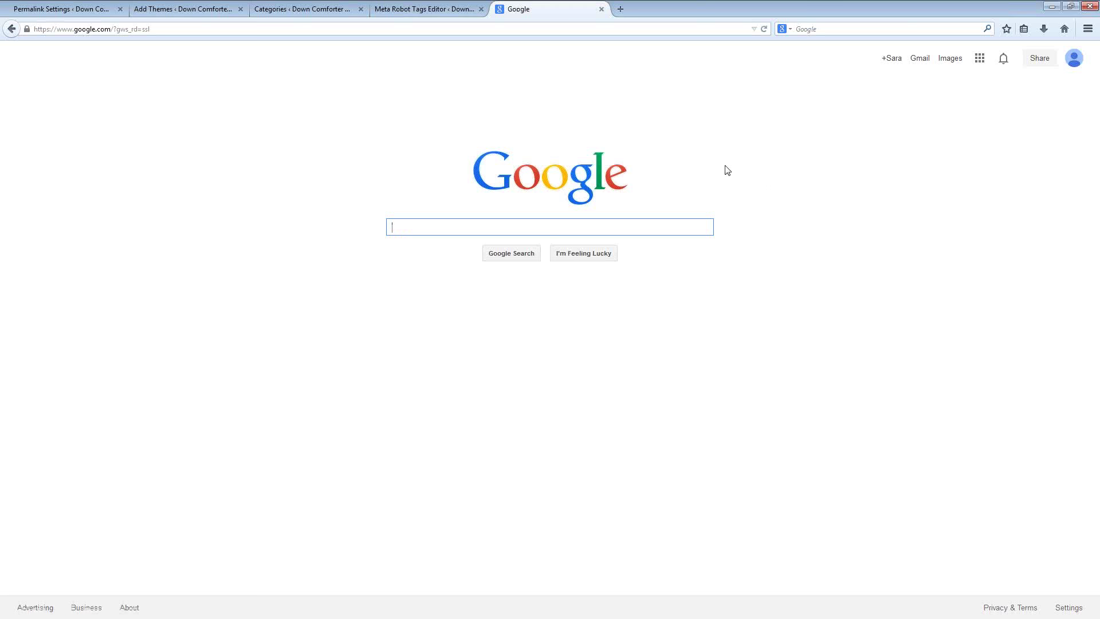
pyautogui.click(129, 609)
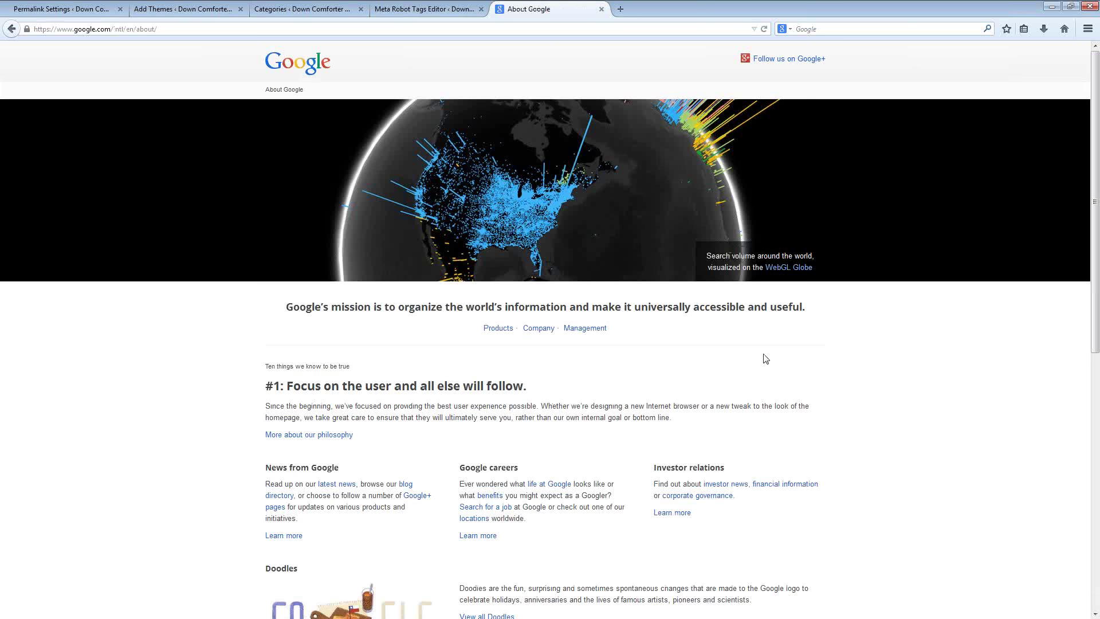
pyautogui.scroll(-10, 766, 359)
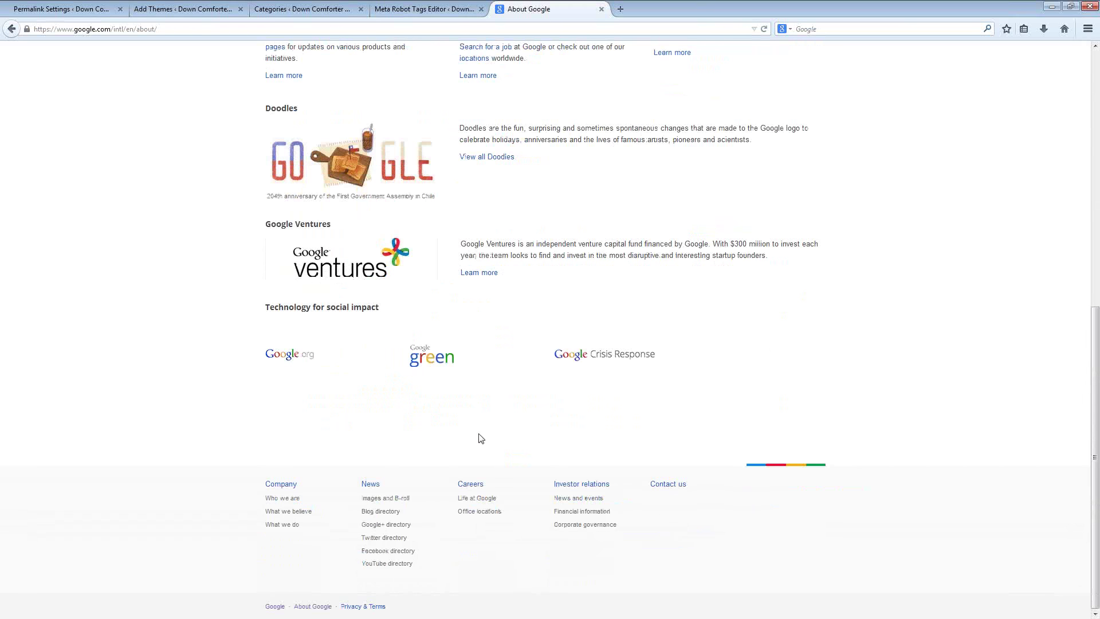
pyautogui.press('Home')
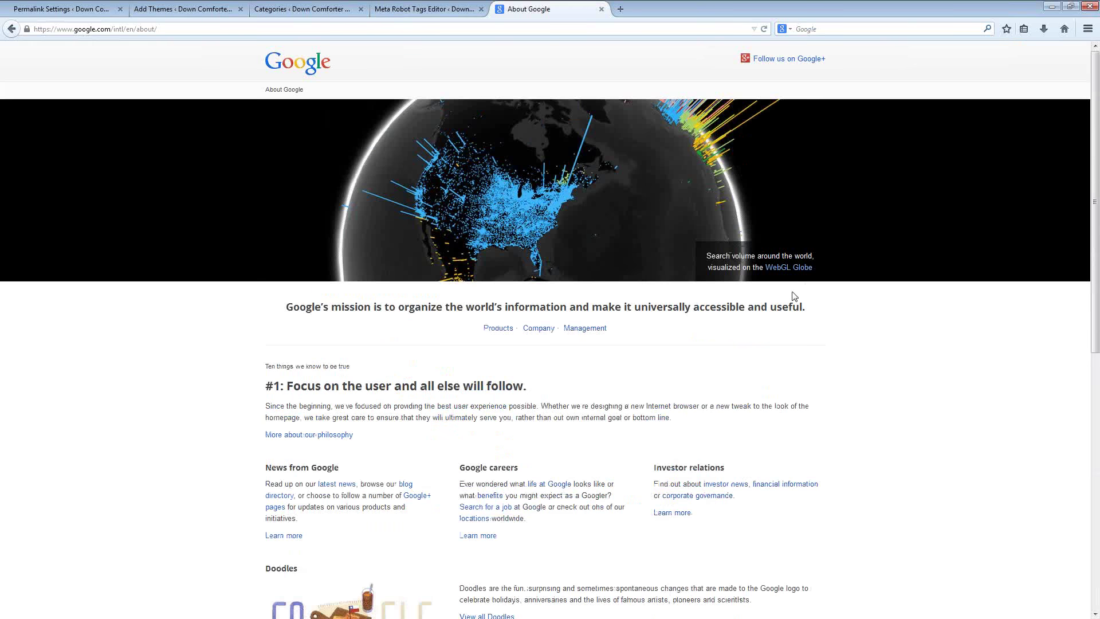
pyautogui.hotkey('alt', 'Left')
pyautogui.click(410, 228)
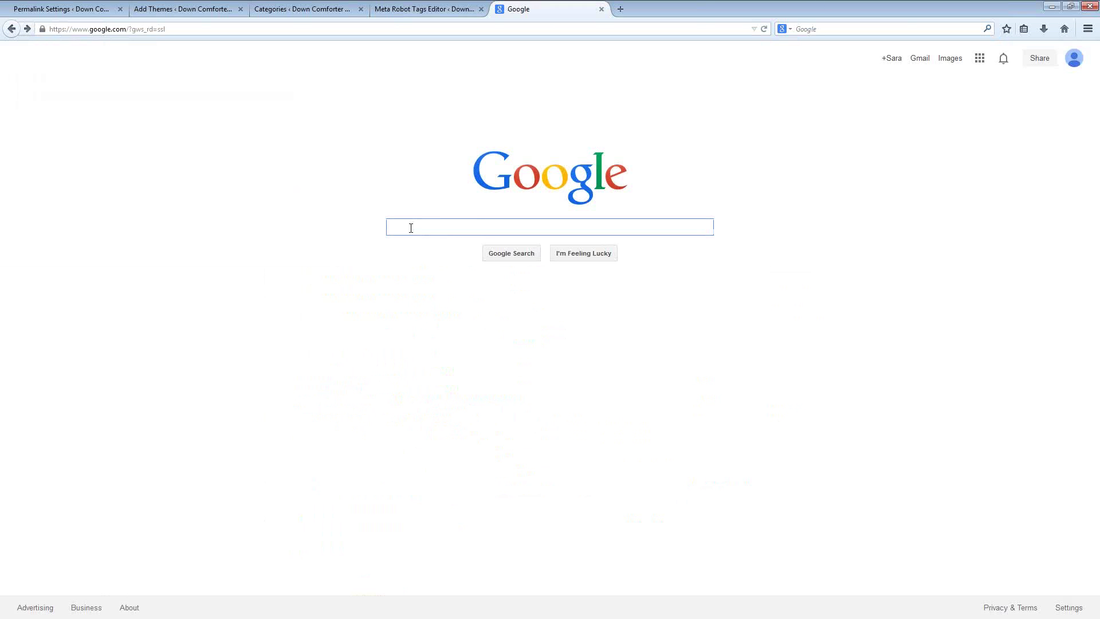